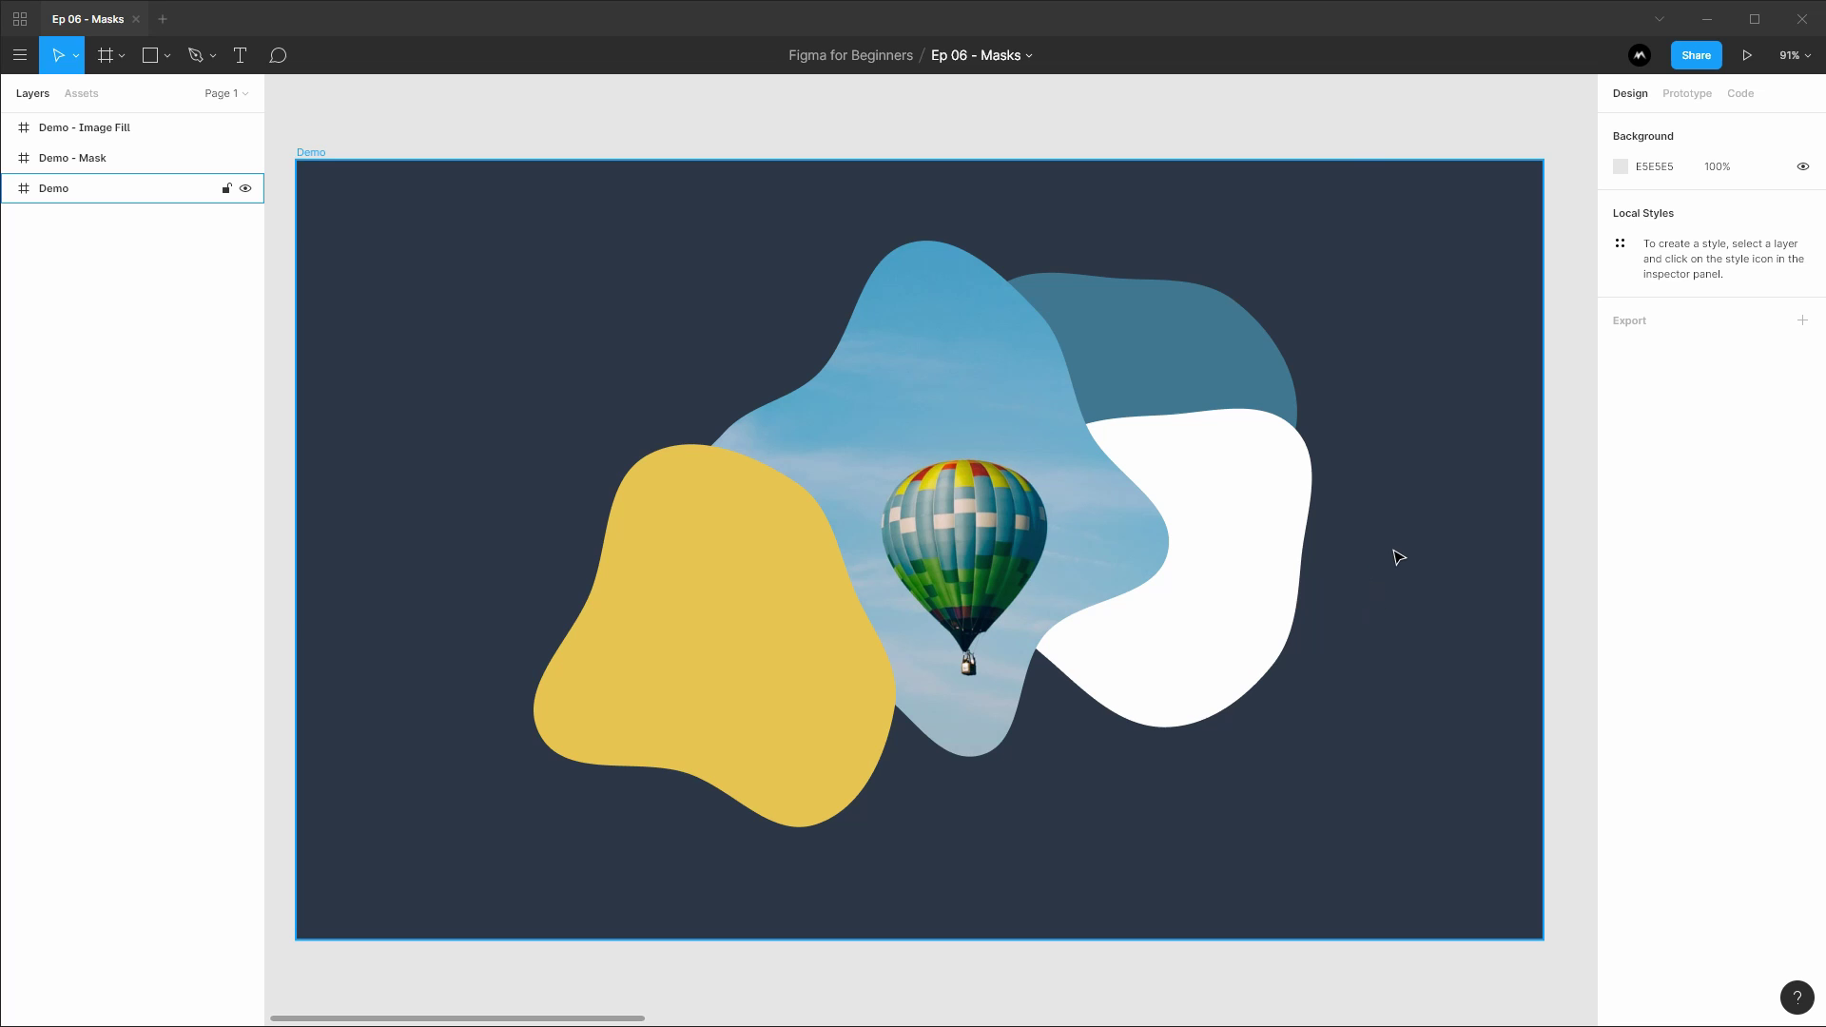
Step: Drag the Flowers card group from the frame's top-left onto the yellow blob at X 576, Y 308
click(779, 126)
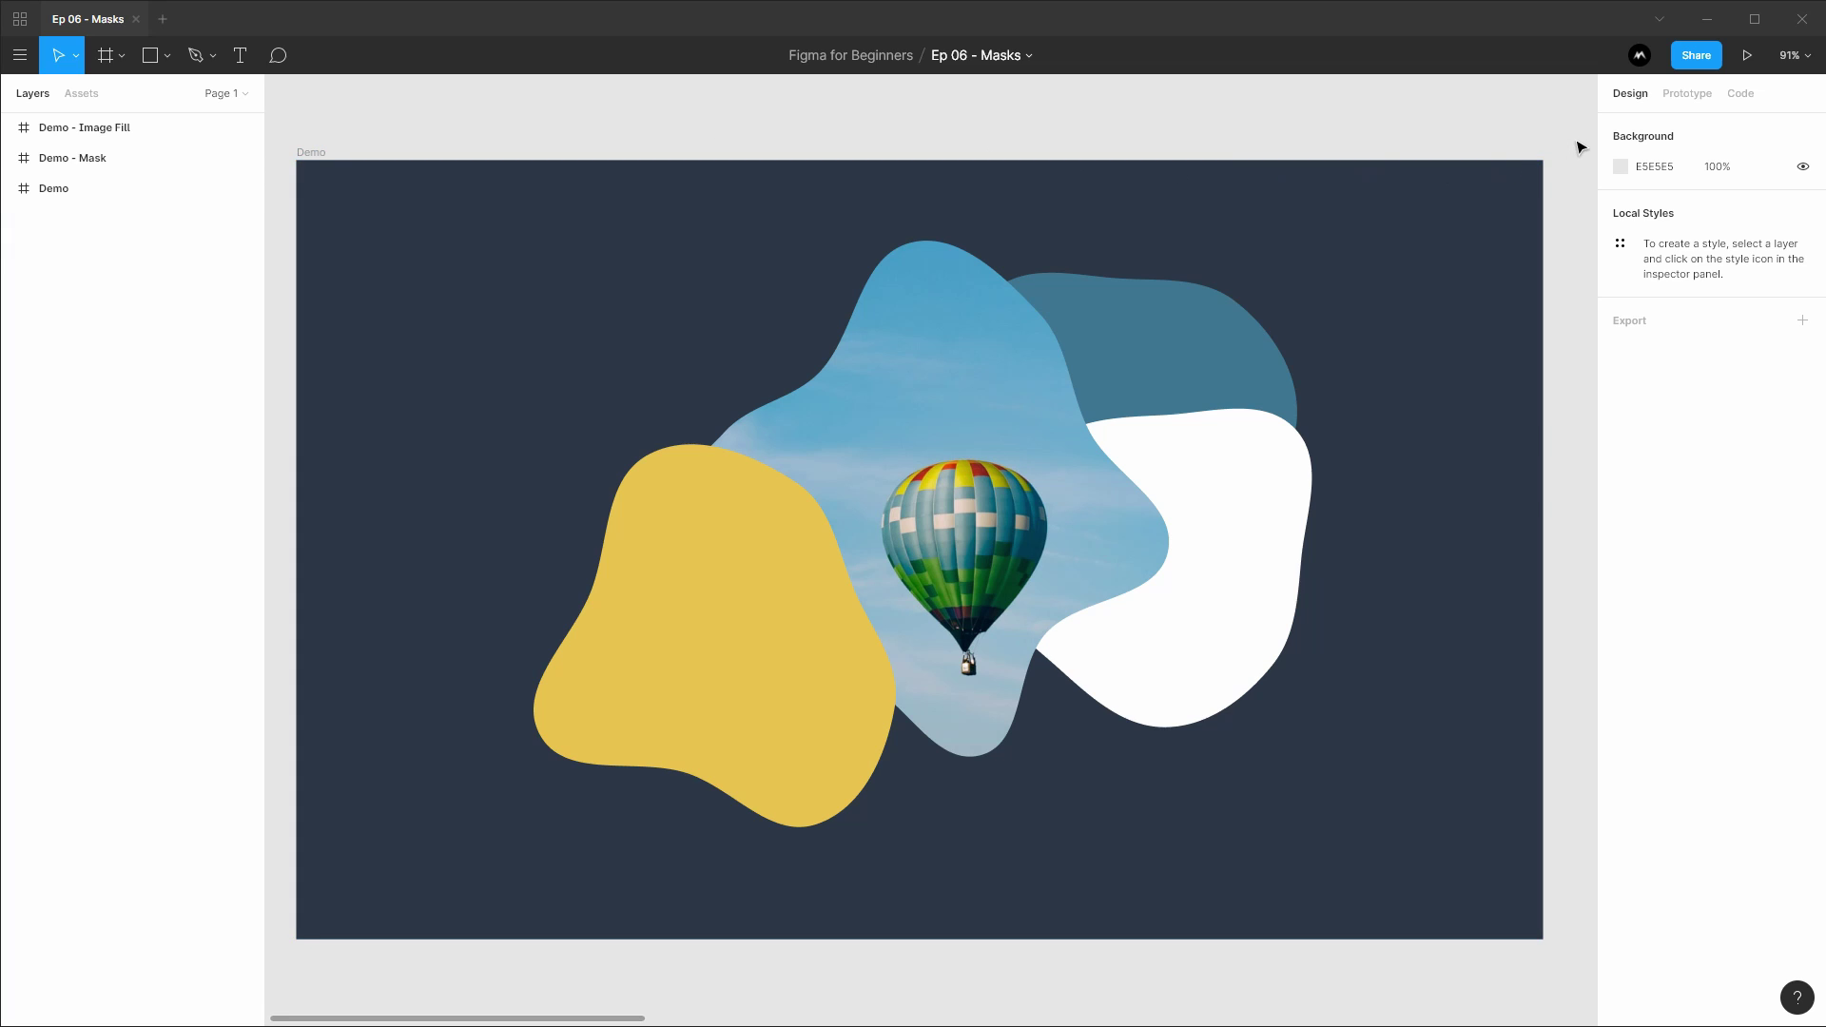
scroll(1581, 143, right, 15)
mouse_move(639, 204)
mouse_down()
mouse_move(596, 192)
mouse_move(615, 203)
mouse_up()
click(898, 494)
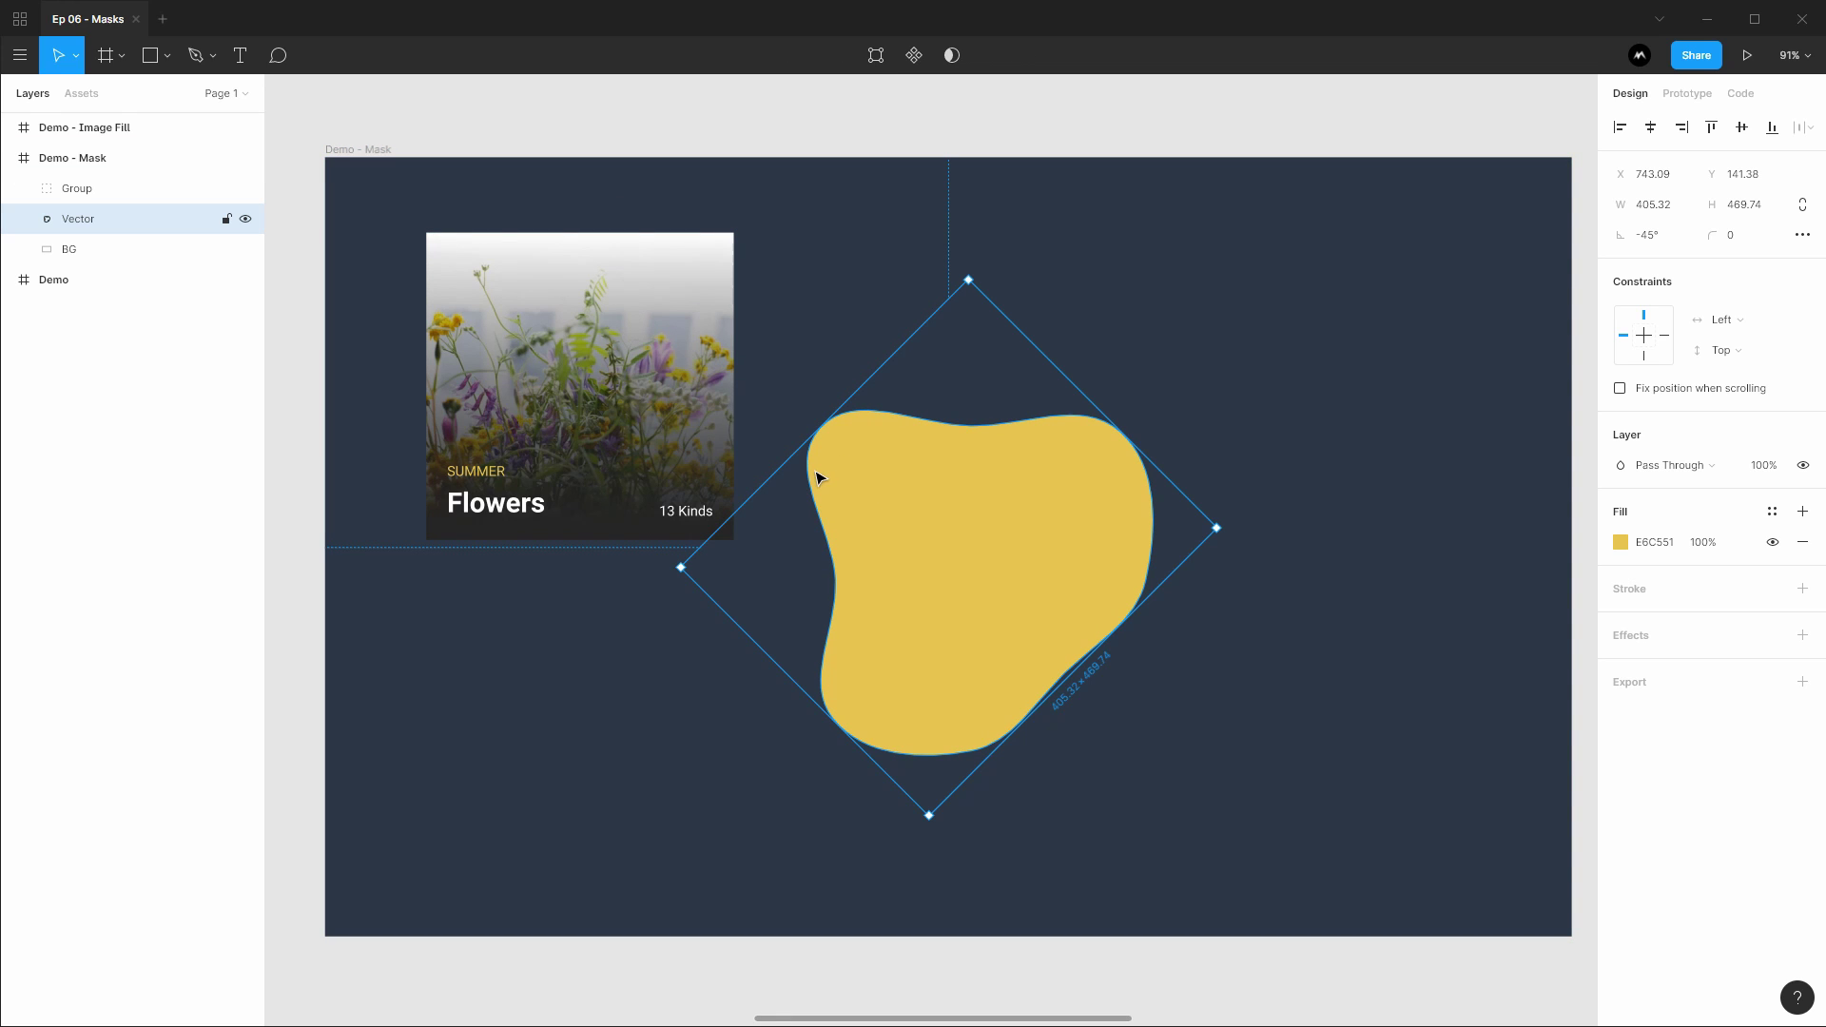
click(463, 335)
mouse_move(628, 357)
mouse_down()
mouse_move(578, 399)
mouse_move(654, 371)
mouse_move(637, 364)
mouse_up()
click(922, 481)
click(535, 338)
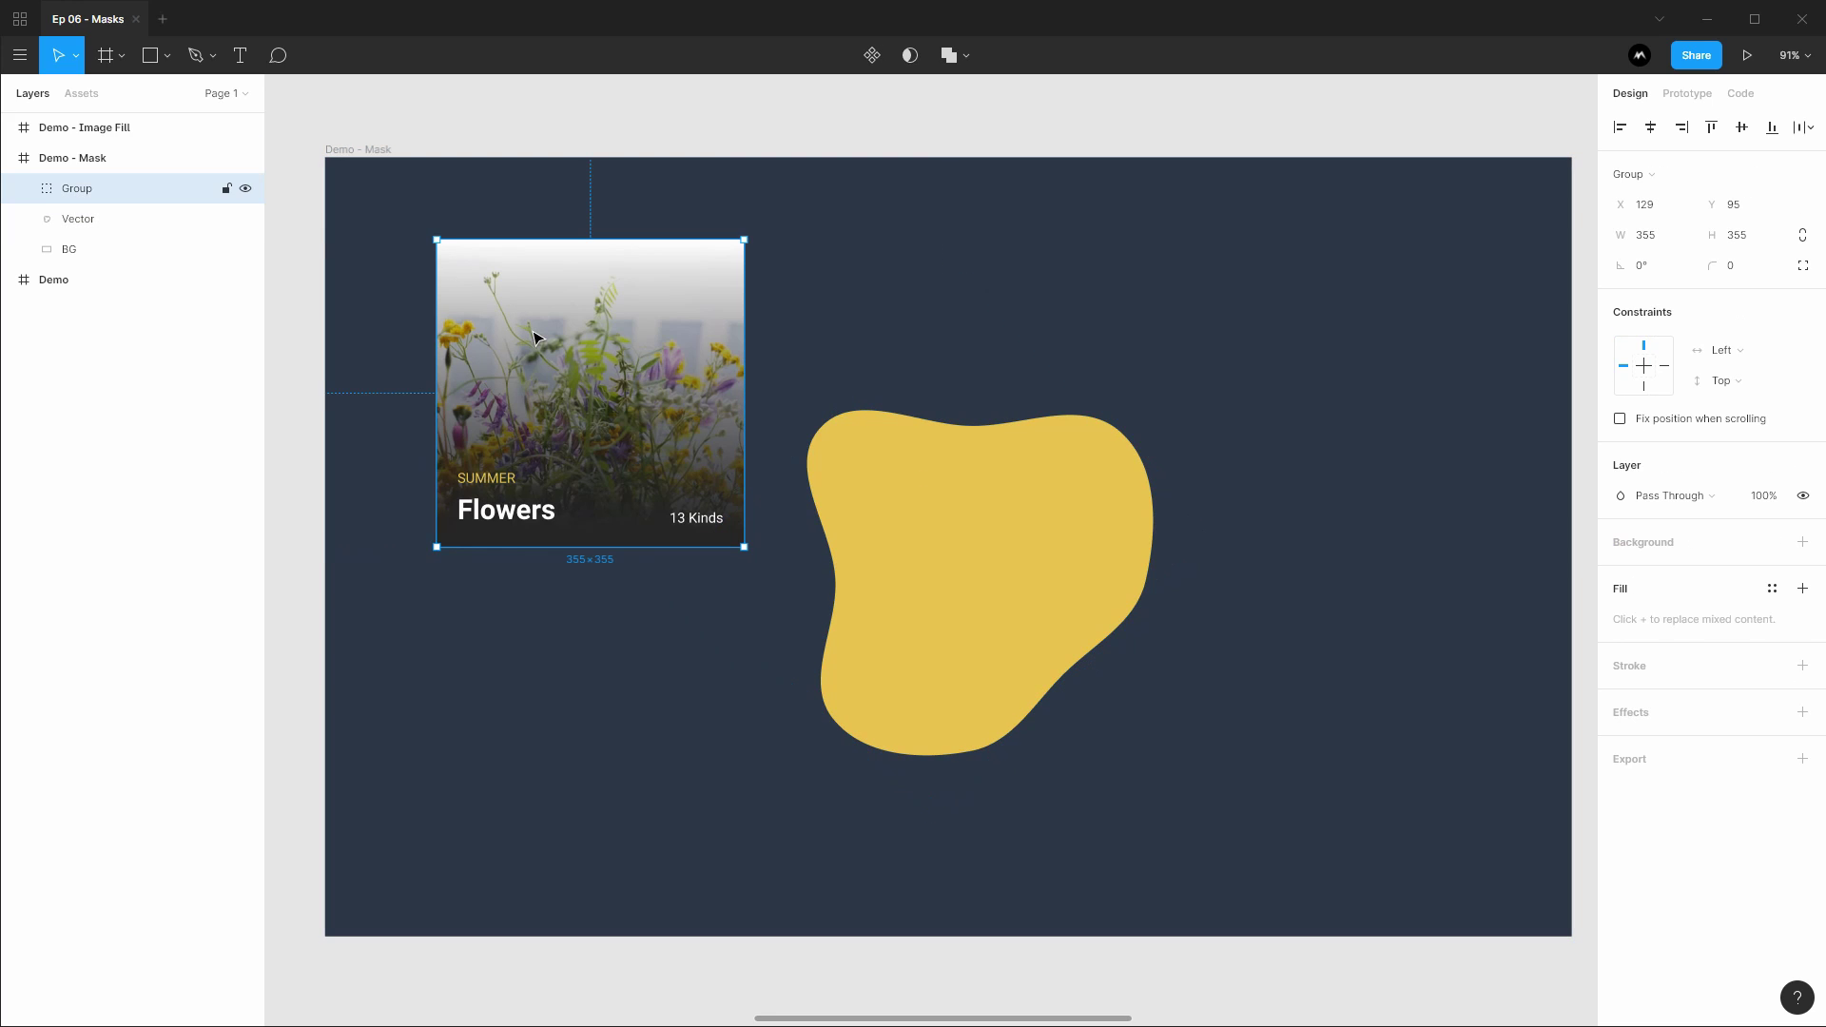
drag(557, 345, 944, 528)
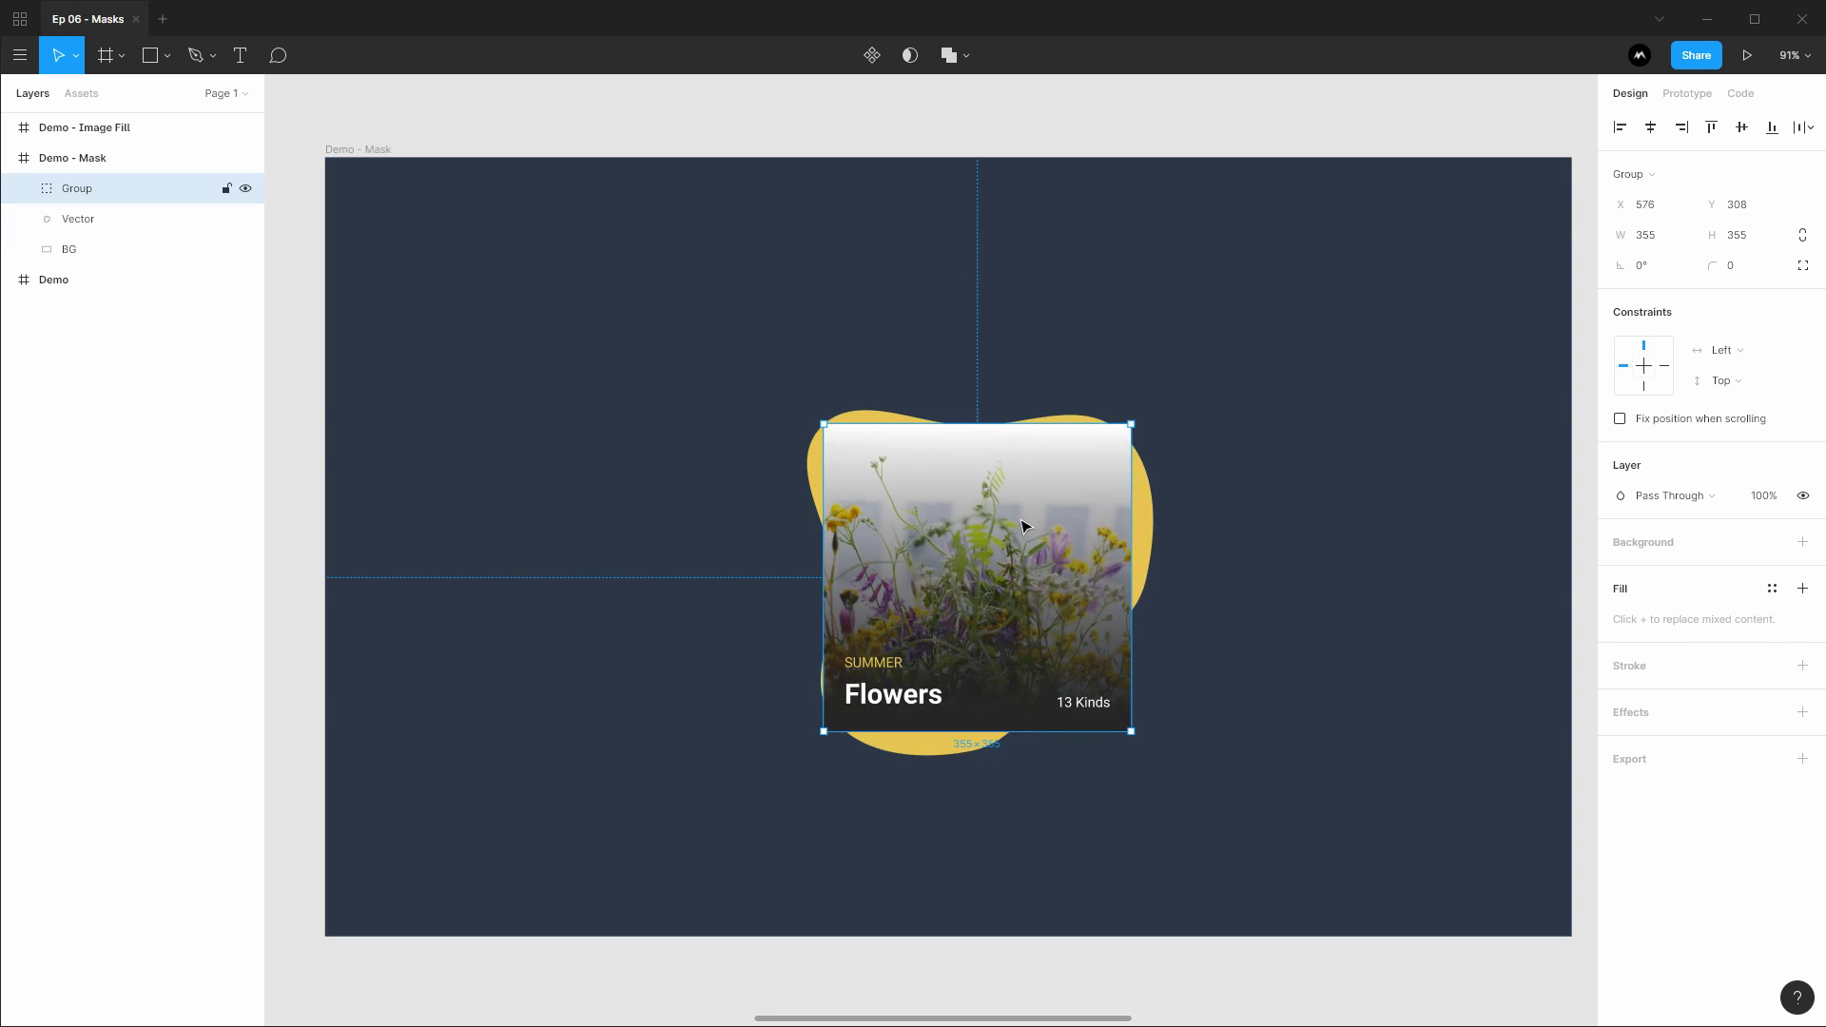
Step: Scale the Flowers card from its centre to 443×443 over the blob, then select it together with the blob
drag(972, 531, 975, 529)
key(k)
drag(1136, 419, 1161, 383)
key(v)
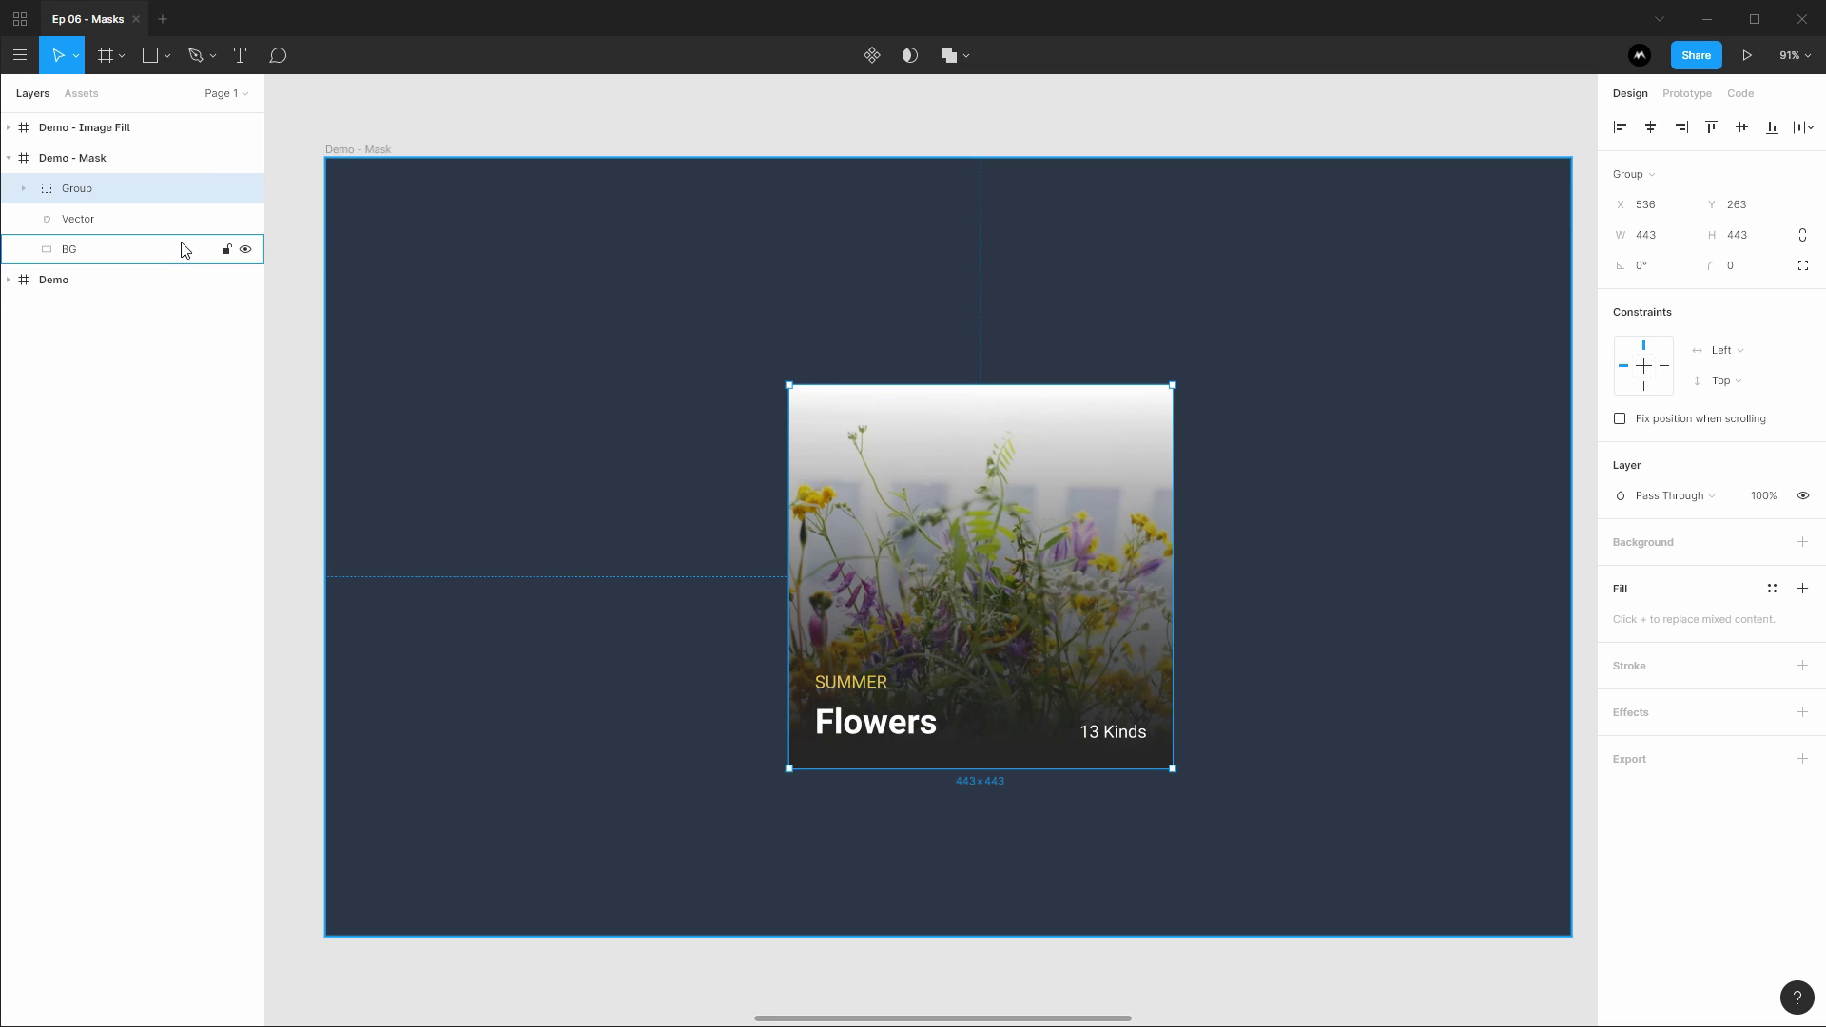
shift+click(140, 231)
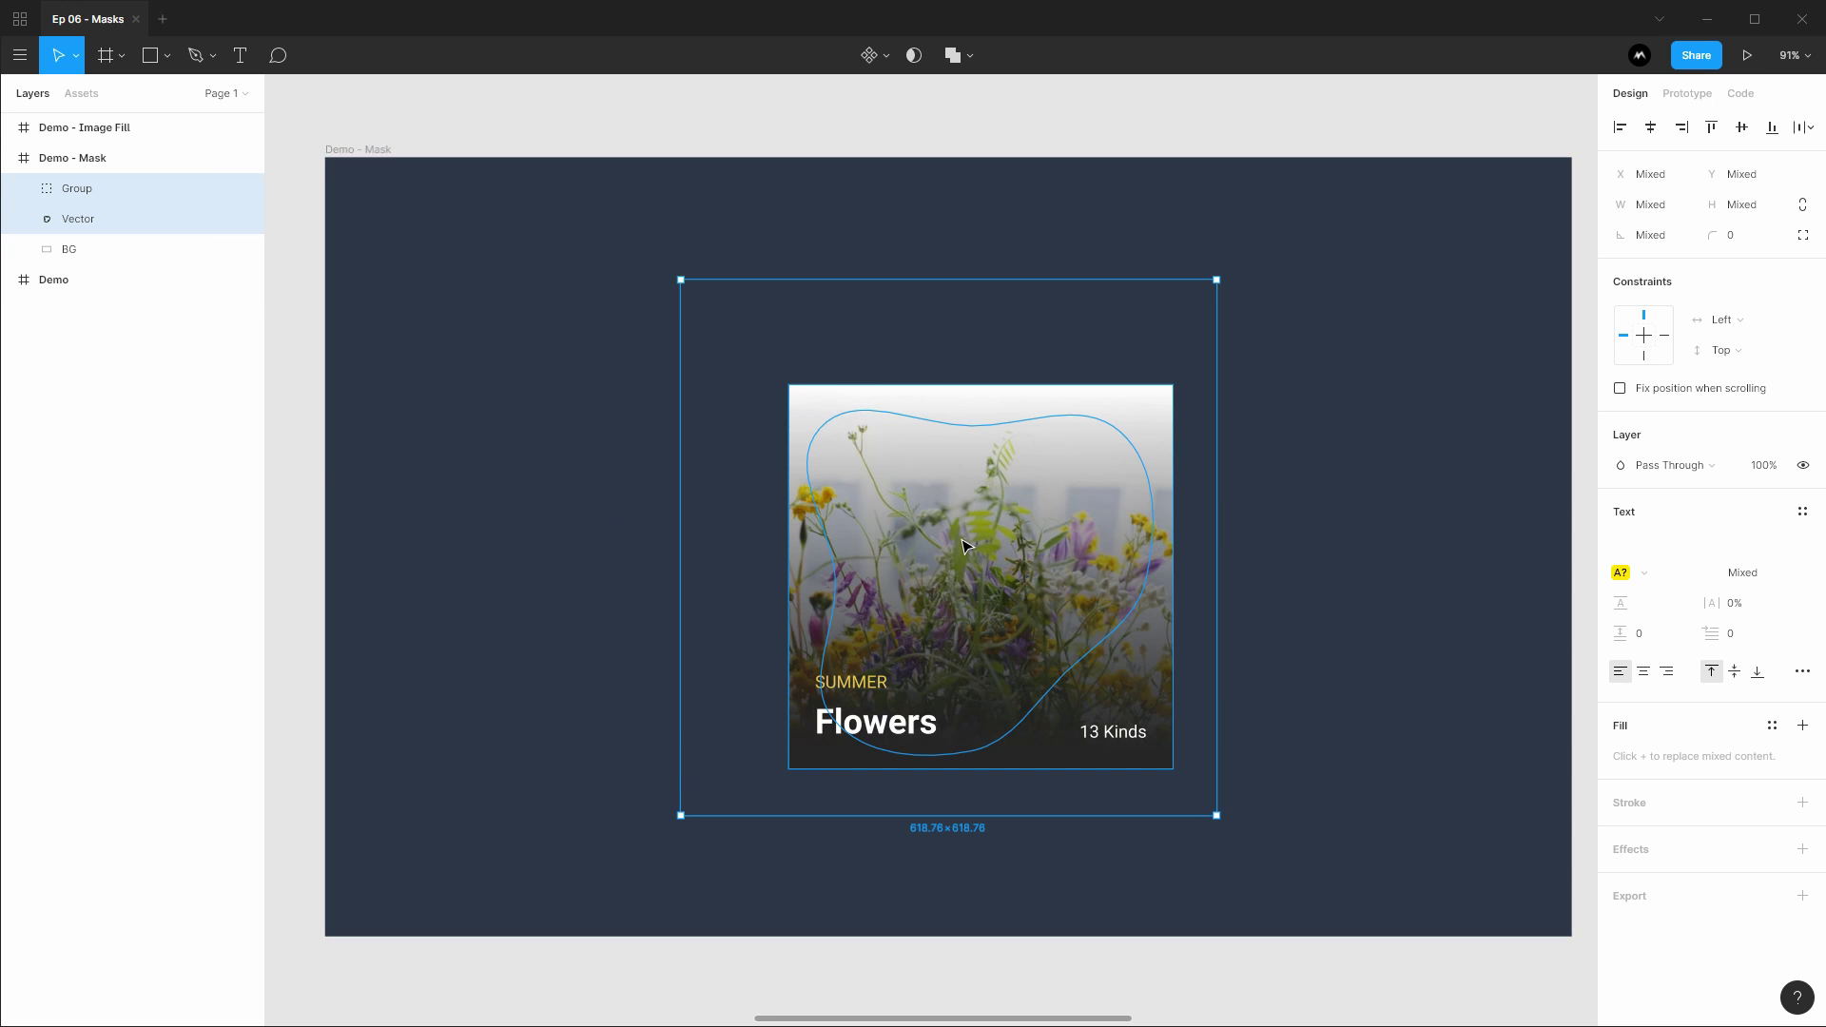
Step: Group the Flowers card and blob together and name the group 'Mask'
key(ctrl+alt+m)
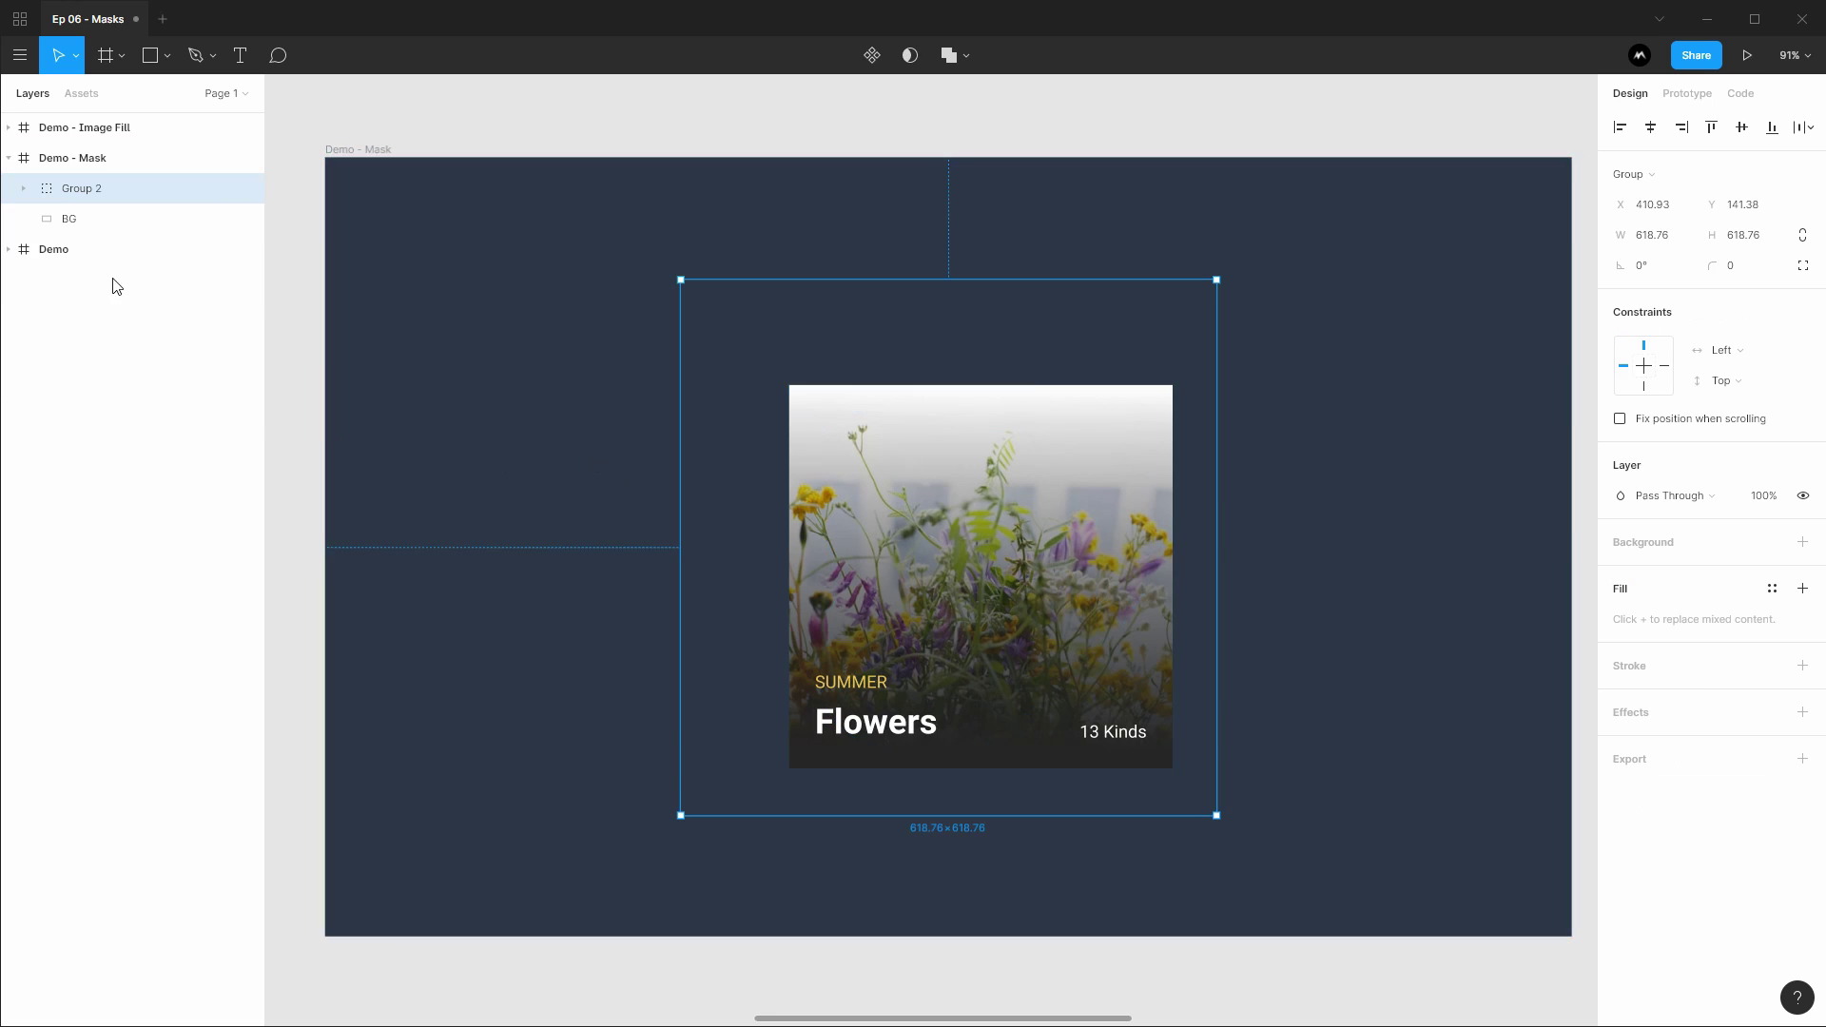
double_click(80, 198)
text(Mask)
key(Return)
Step: Rename the Vector layer inside the Mask group to 'Blob'
click(24, 189)
click(112, 220)
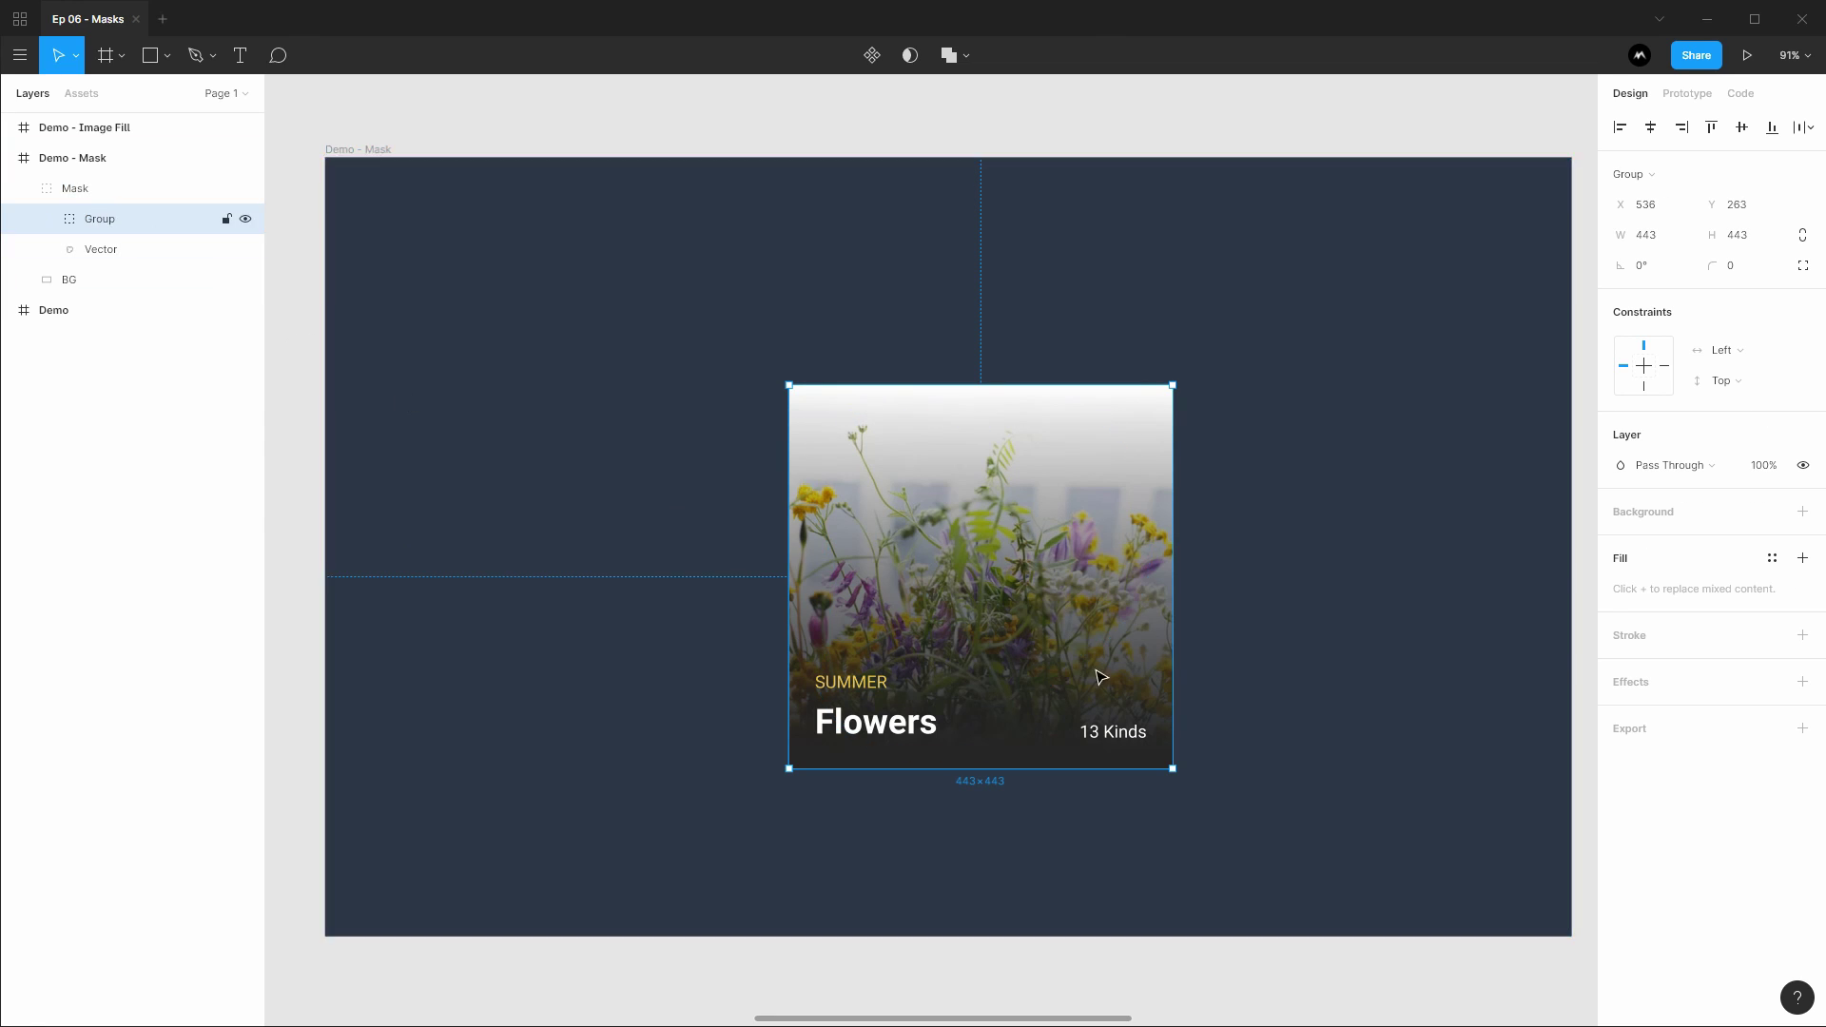
double_click(115, 251)
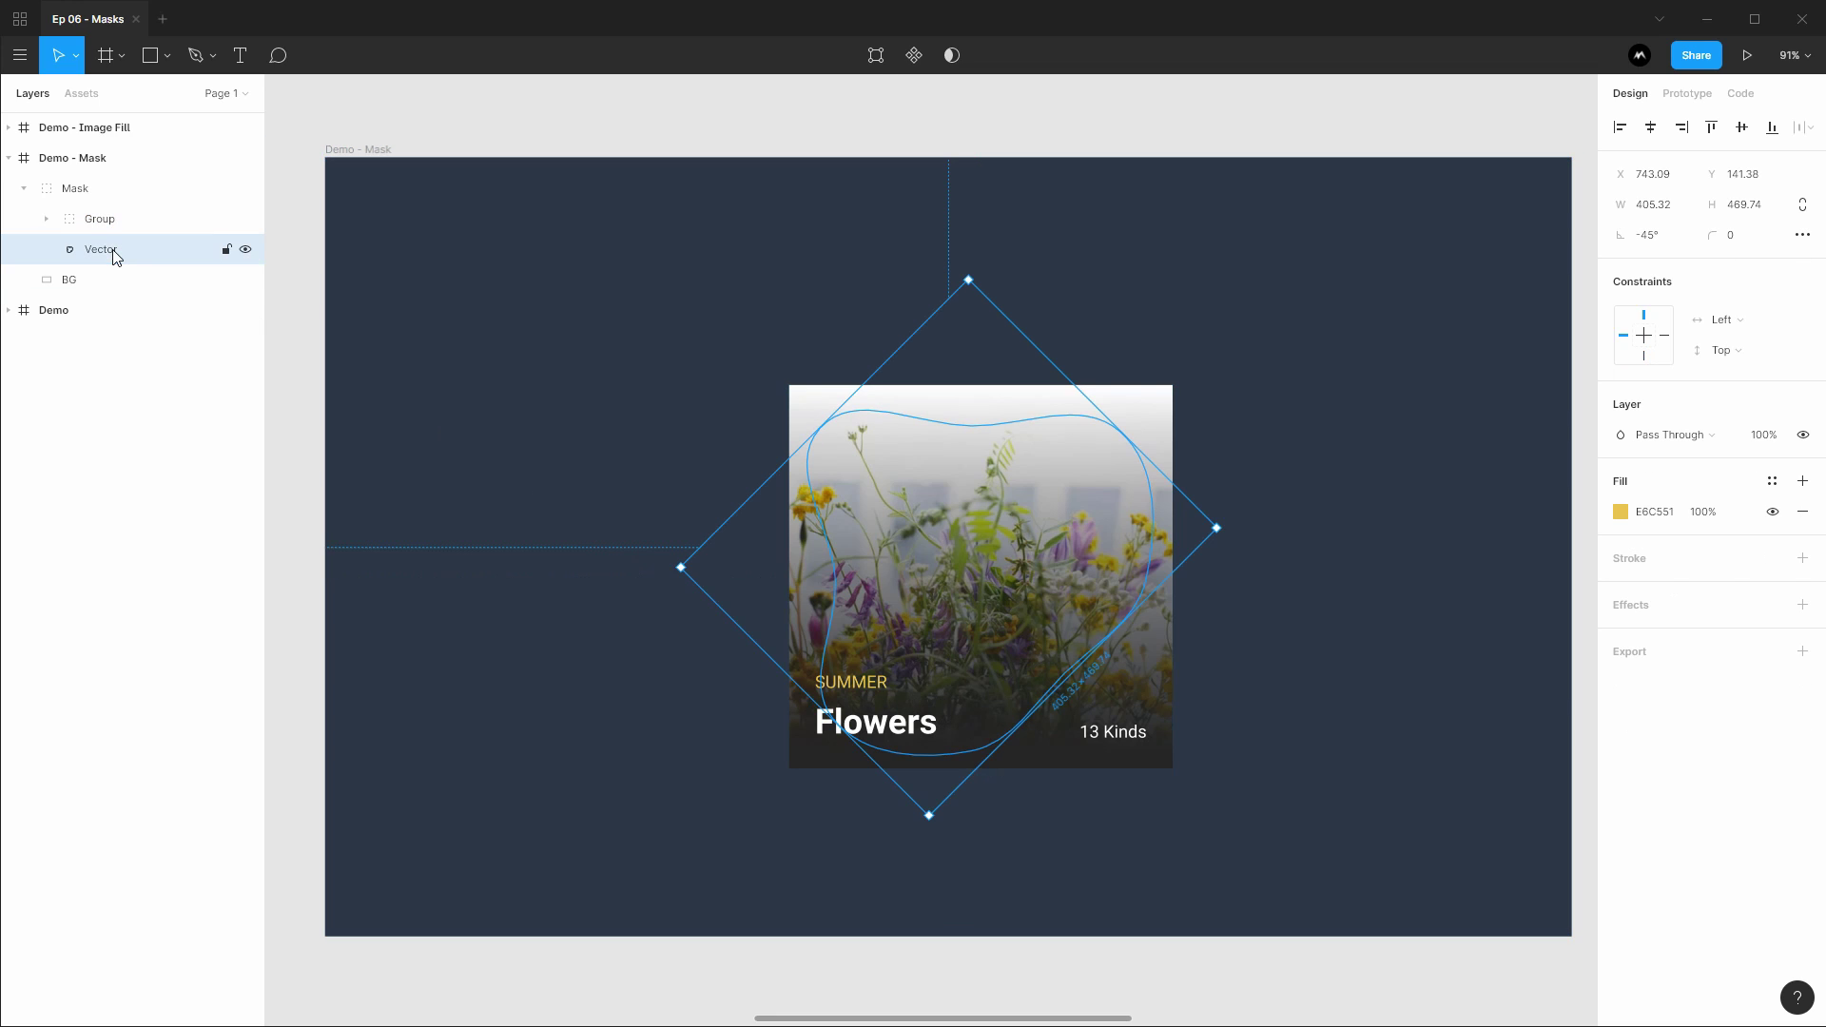
text(Blob)
key(Return)
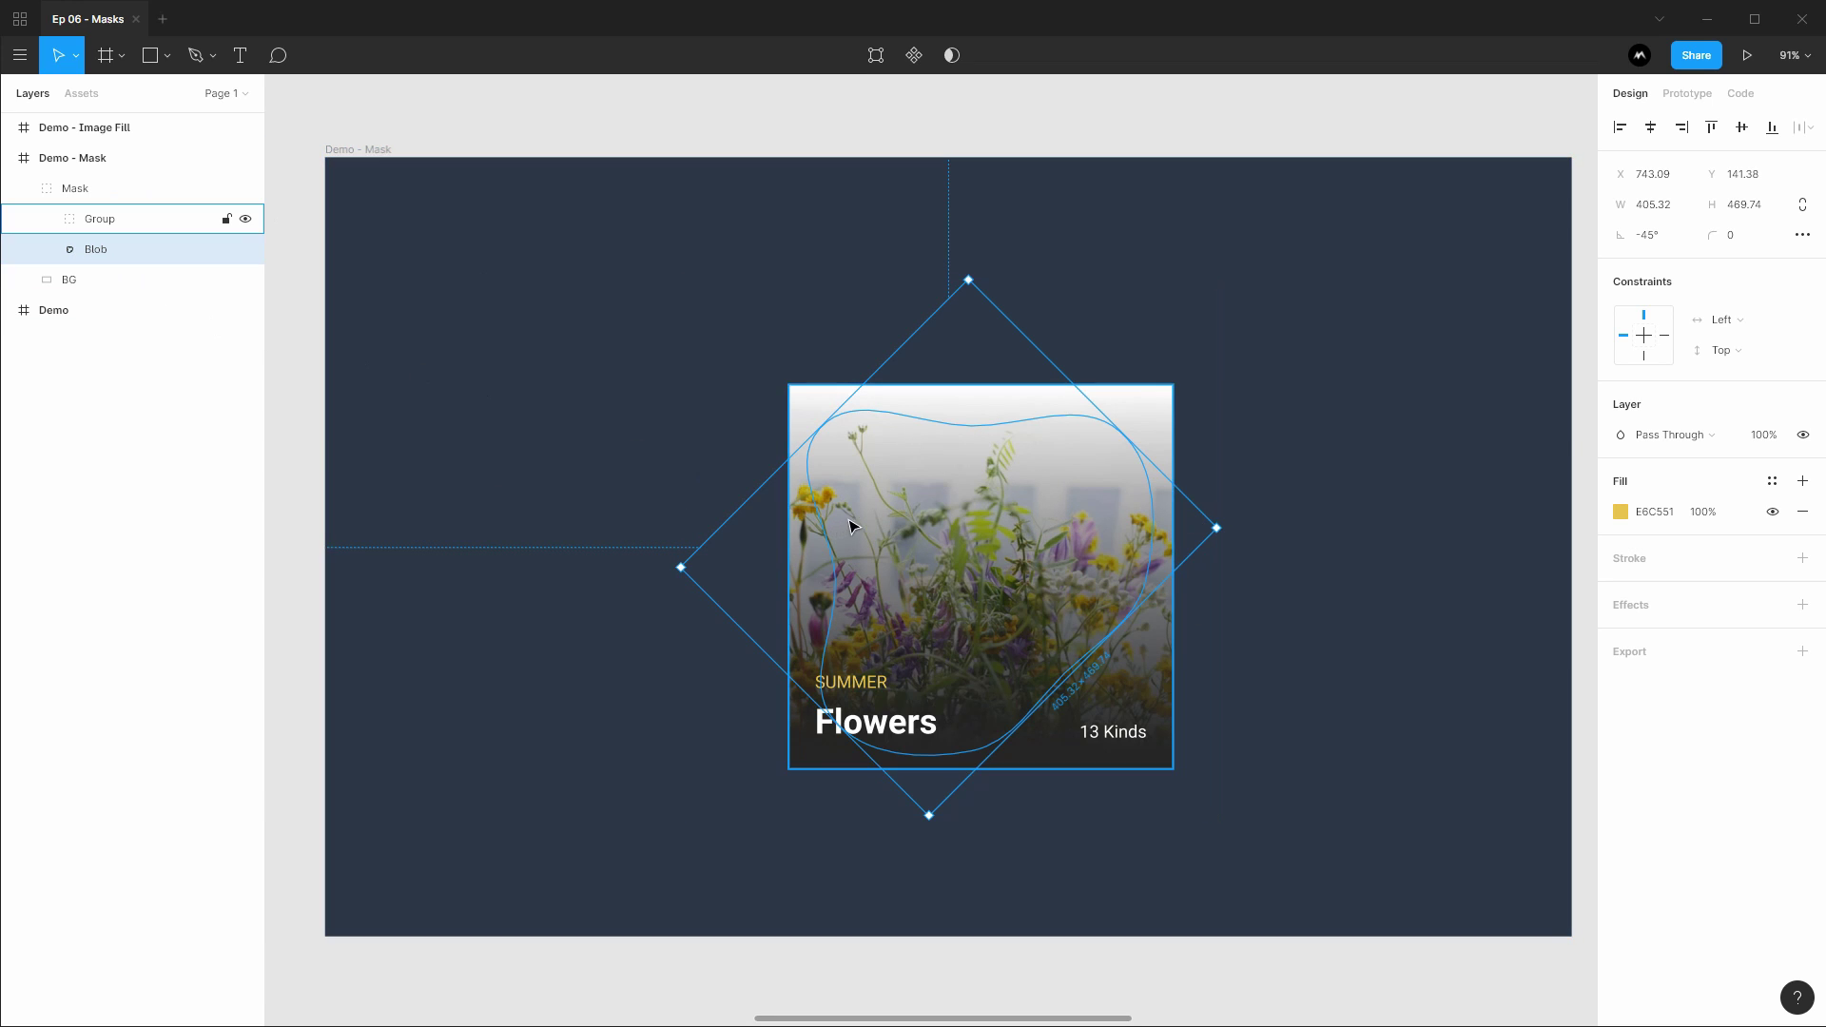
Step: Apply Use as Mask to the Blob layer, clipping the Flowers photo and text to its shape
right_click(111, 244)
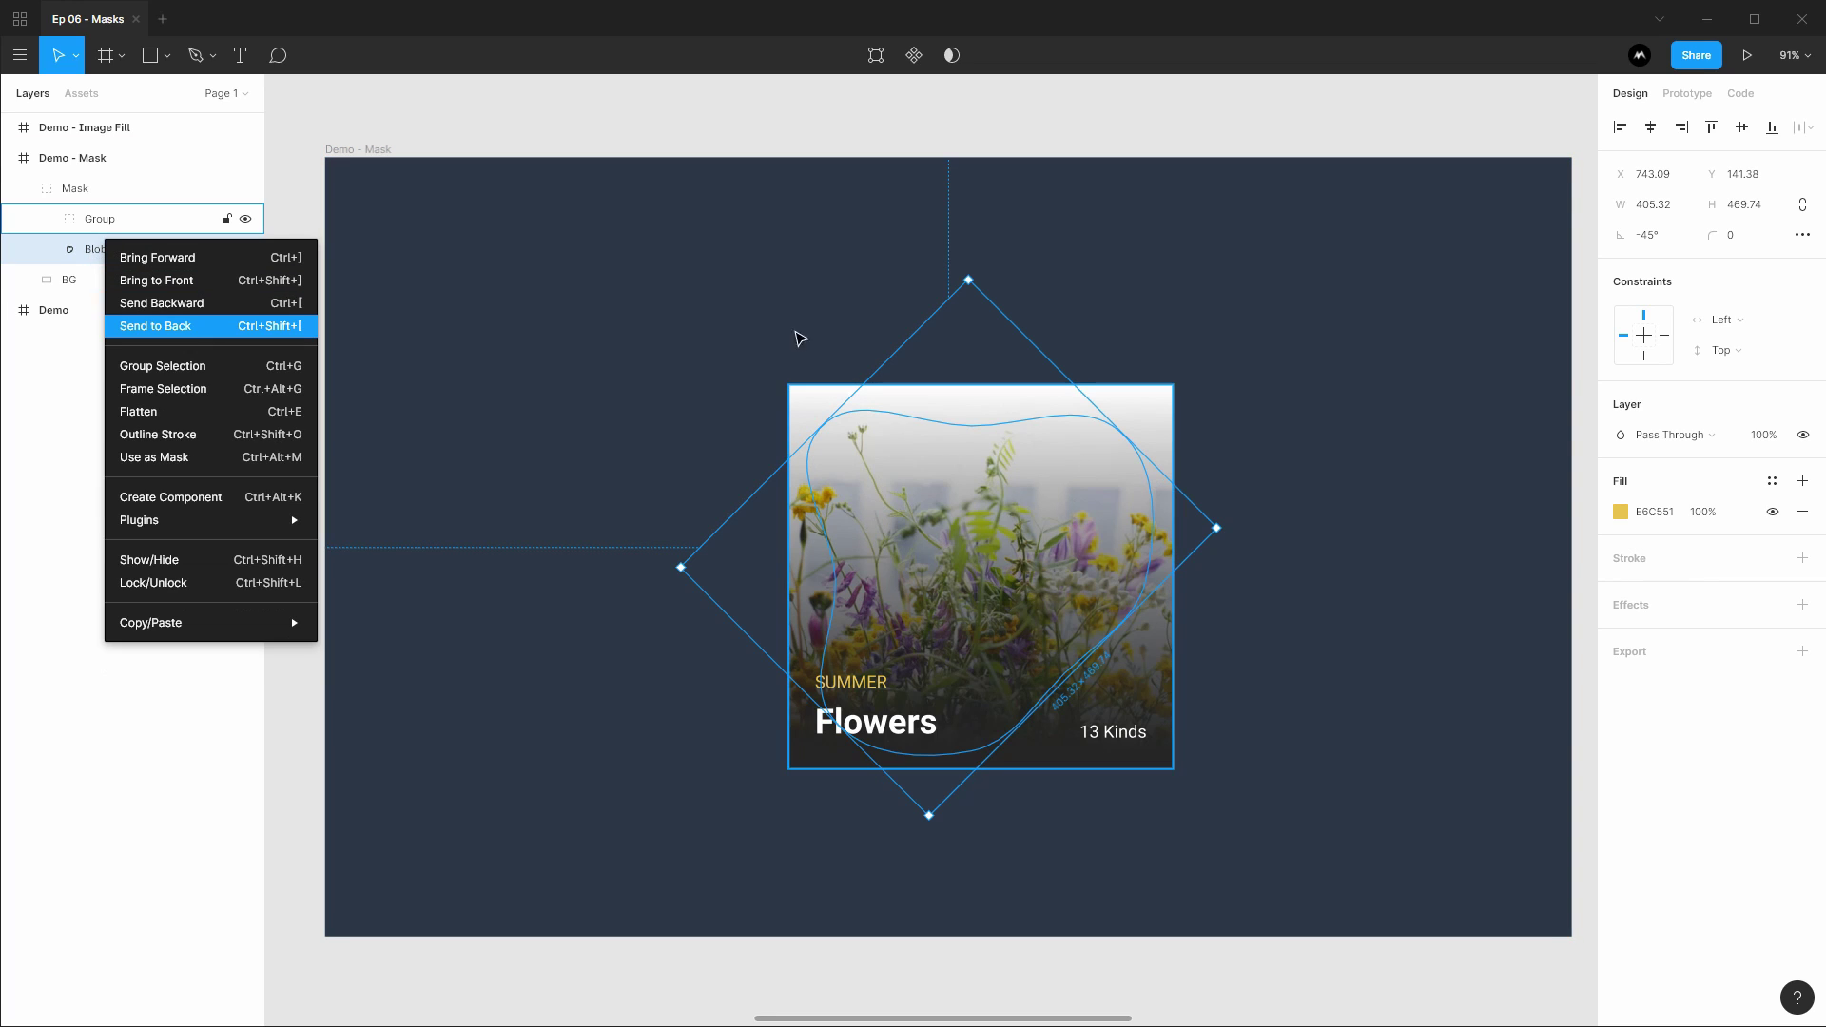
click(856, 131)
right_click(974, 524)
click(913, 508)
click(135, 251)
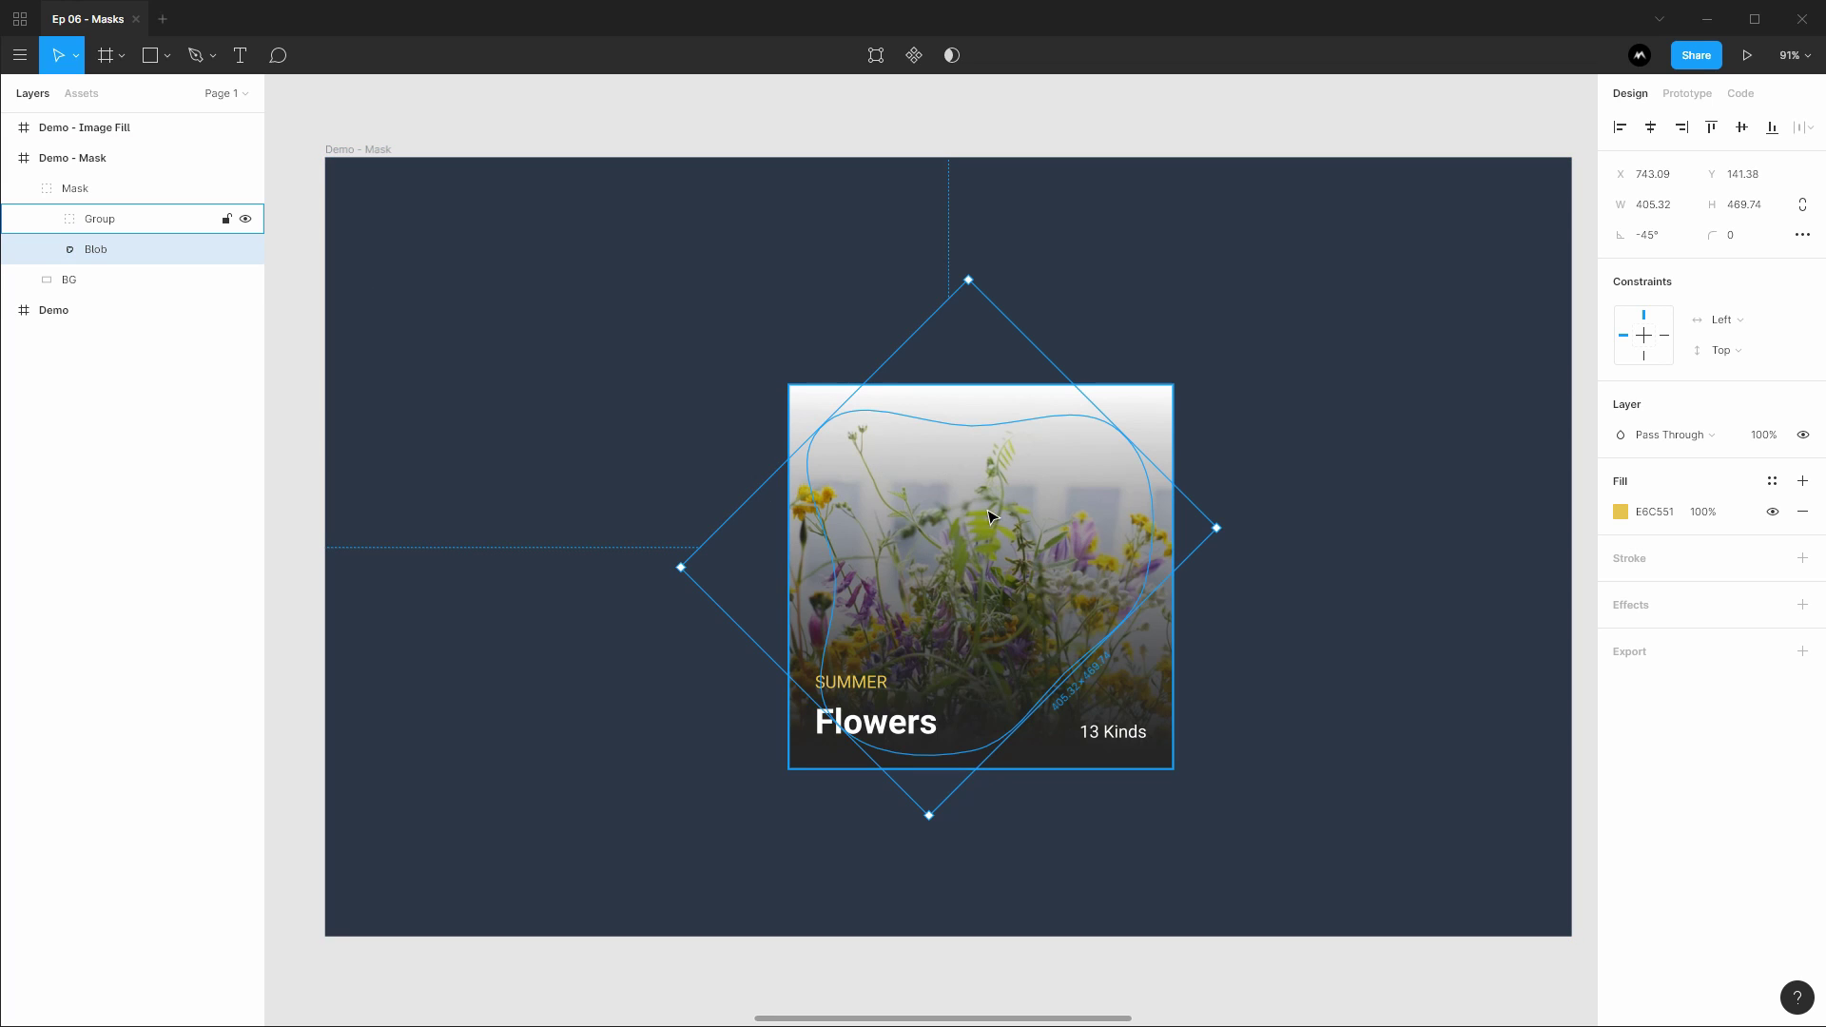
right_click(105, 258)
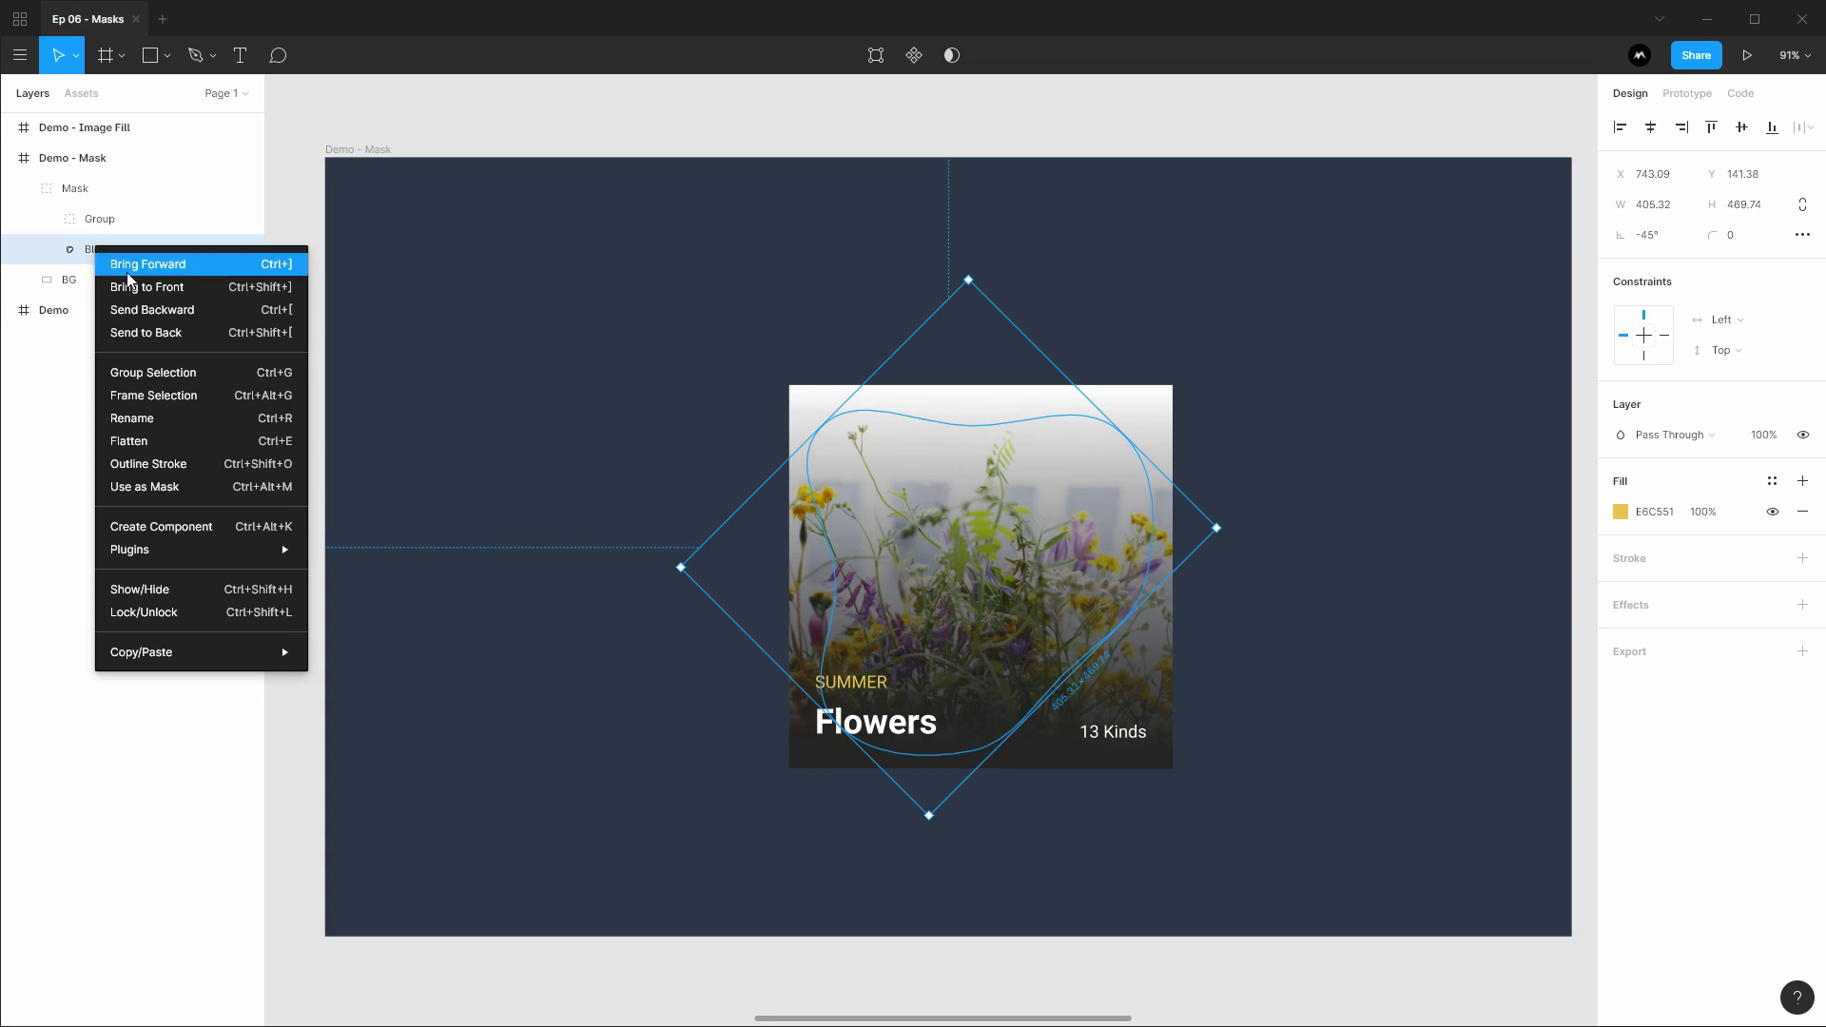
click(173, 496)
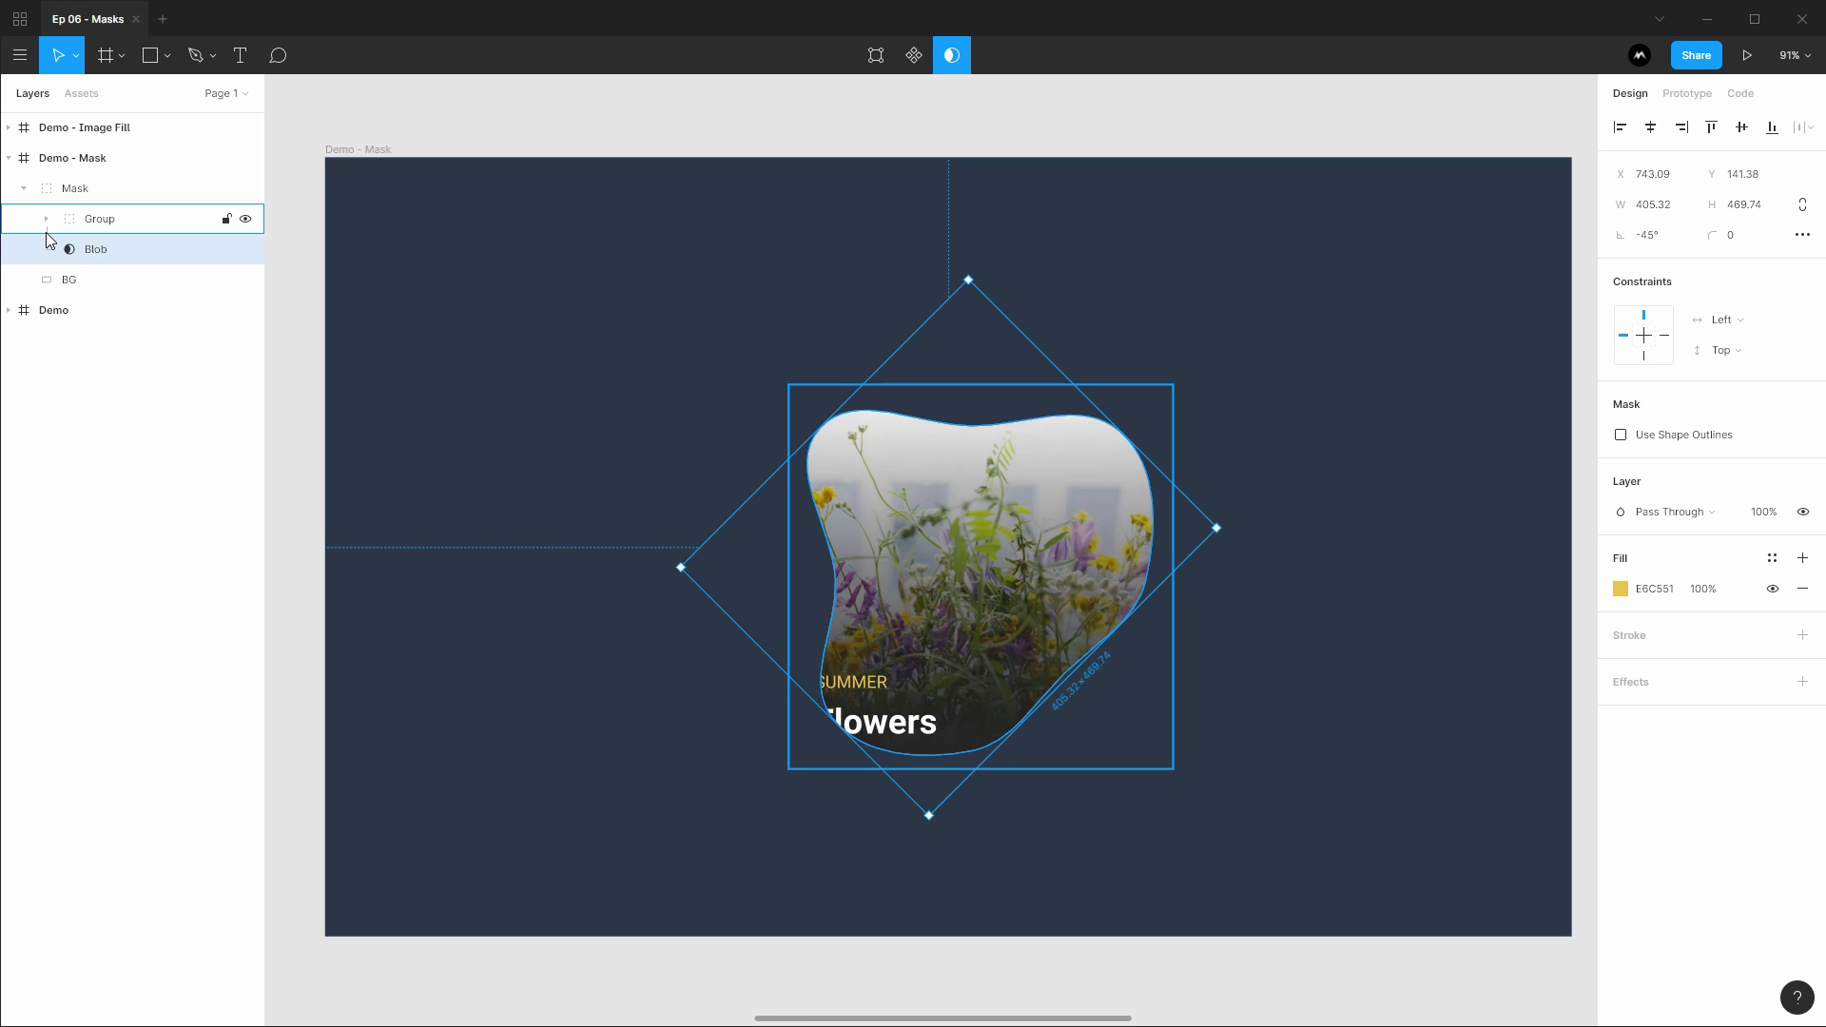
Step: Add a 'Test' text layer inside the Mask group with font size 100
click(99, 219)
key(t)
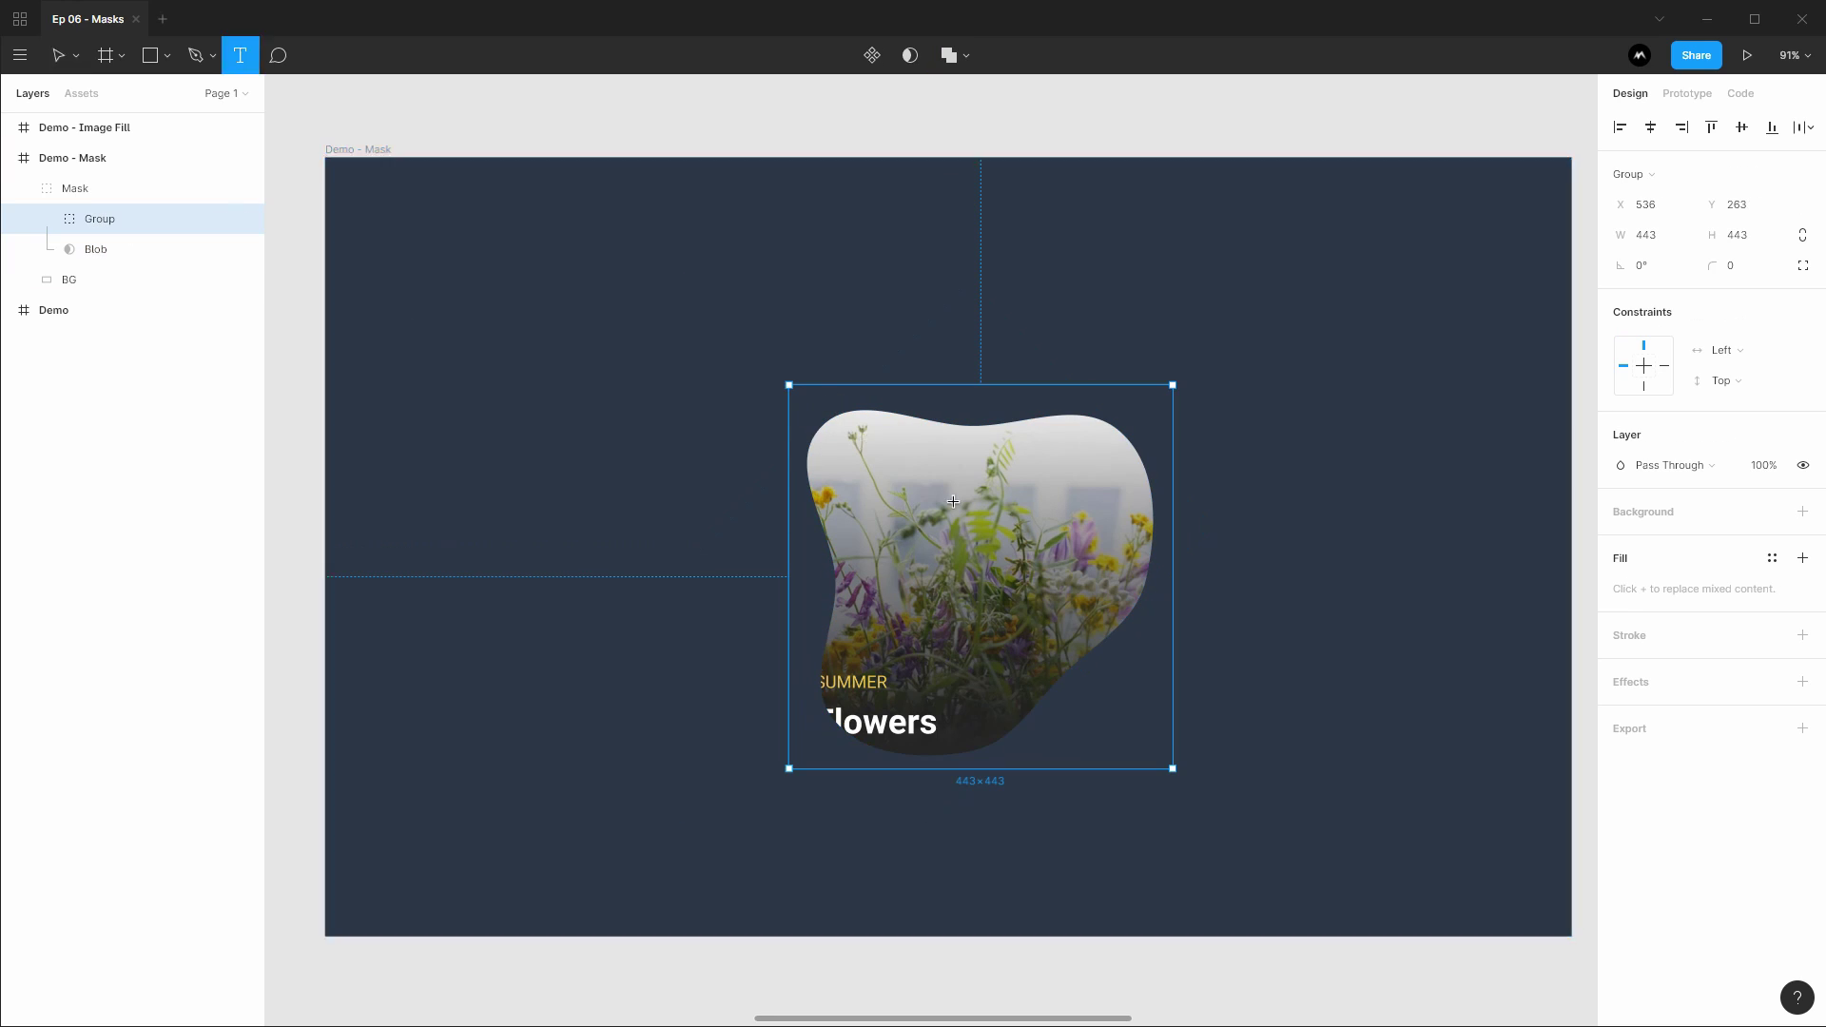
click(933, 534)
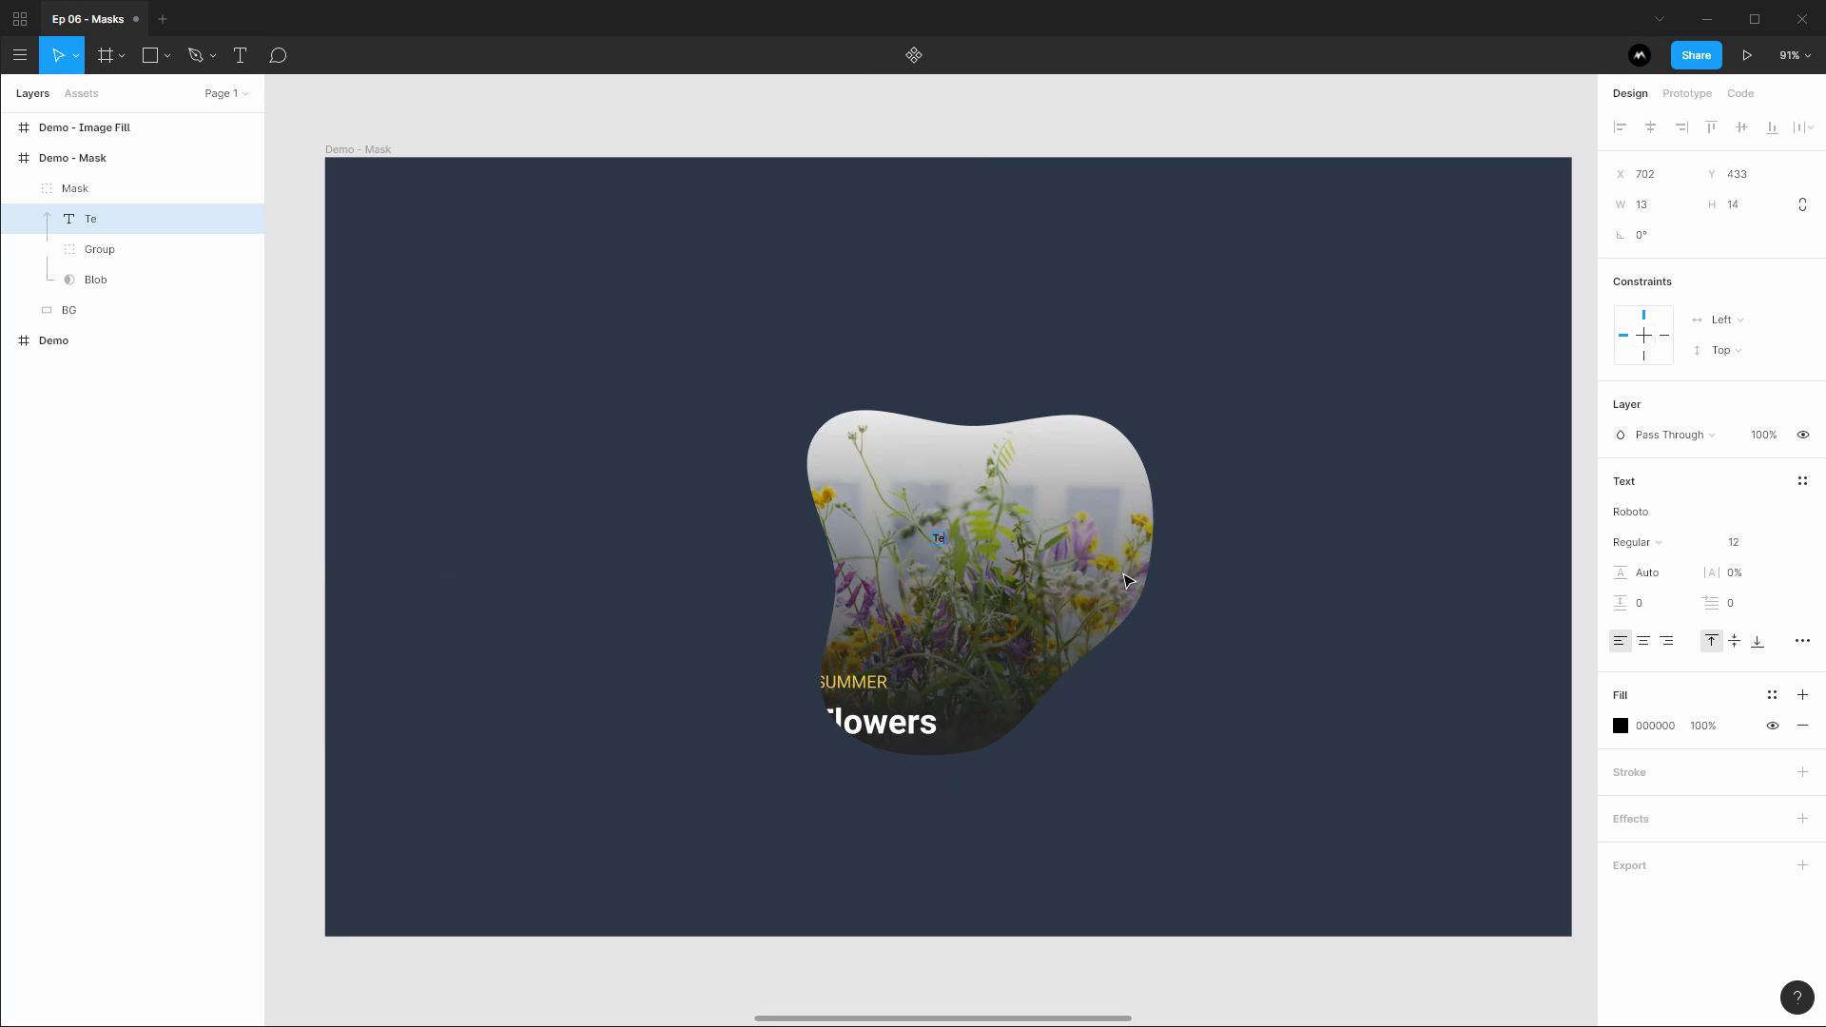
click(1744, 544)
text(100)
key(Return)
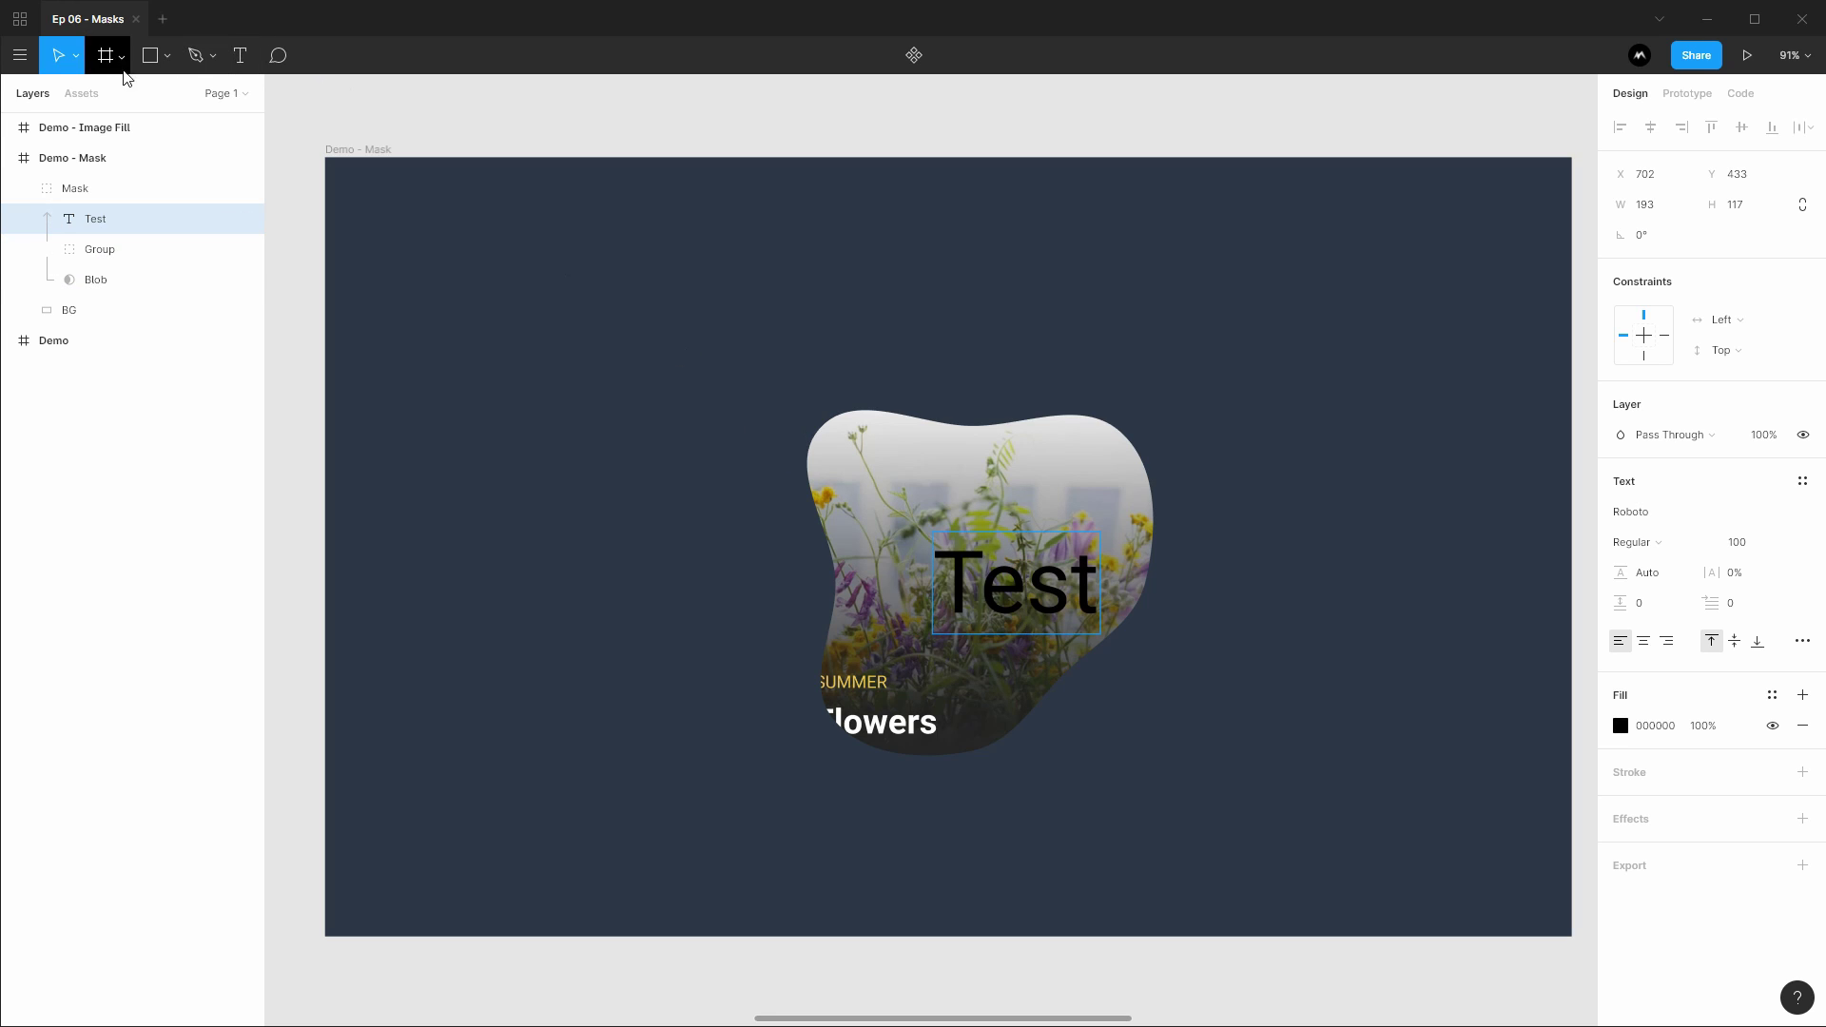
Step: Try the Test text below and above the Blob layer, then delete it and clear the selection
drag(1062, 588, 924, 555)
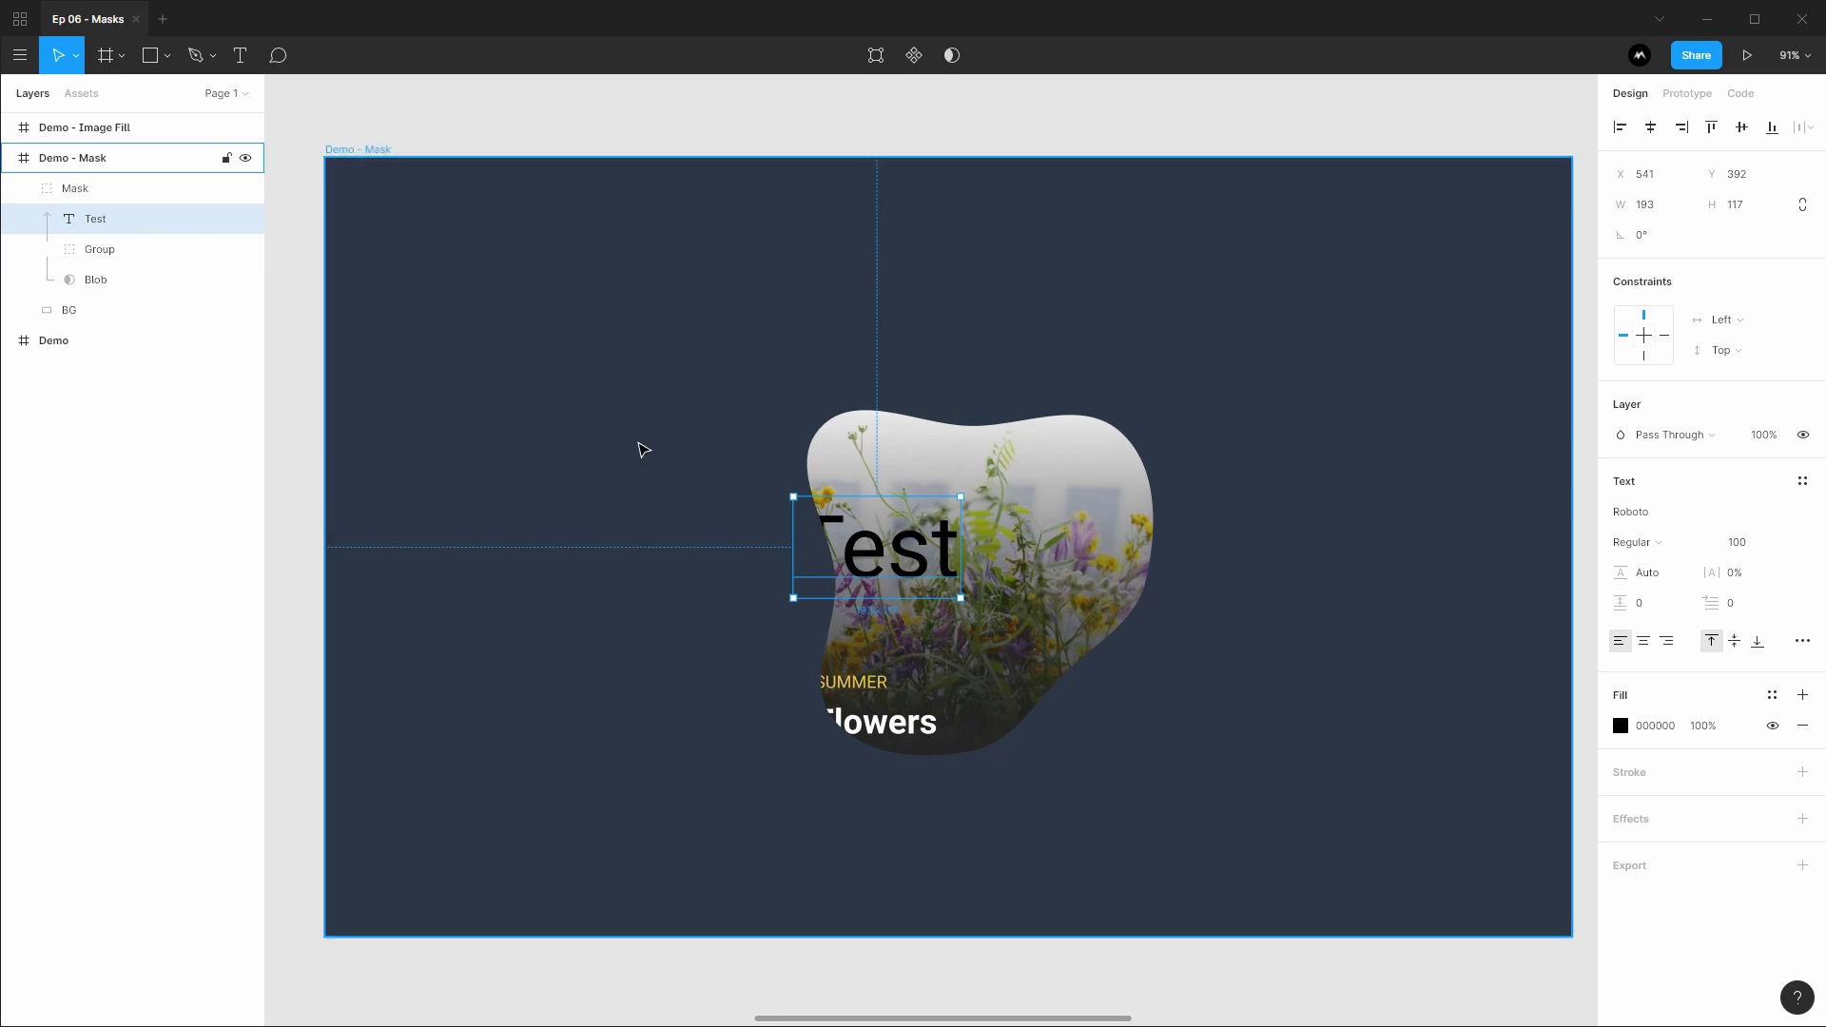
drag(121, 228, 142, 293)
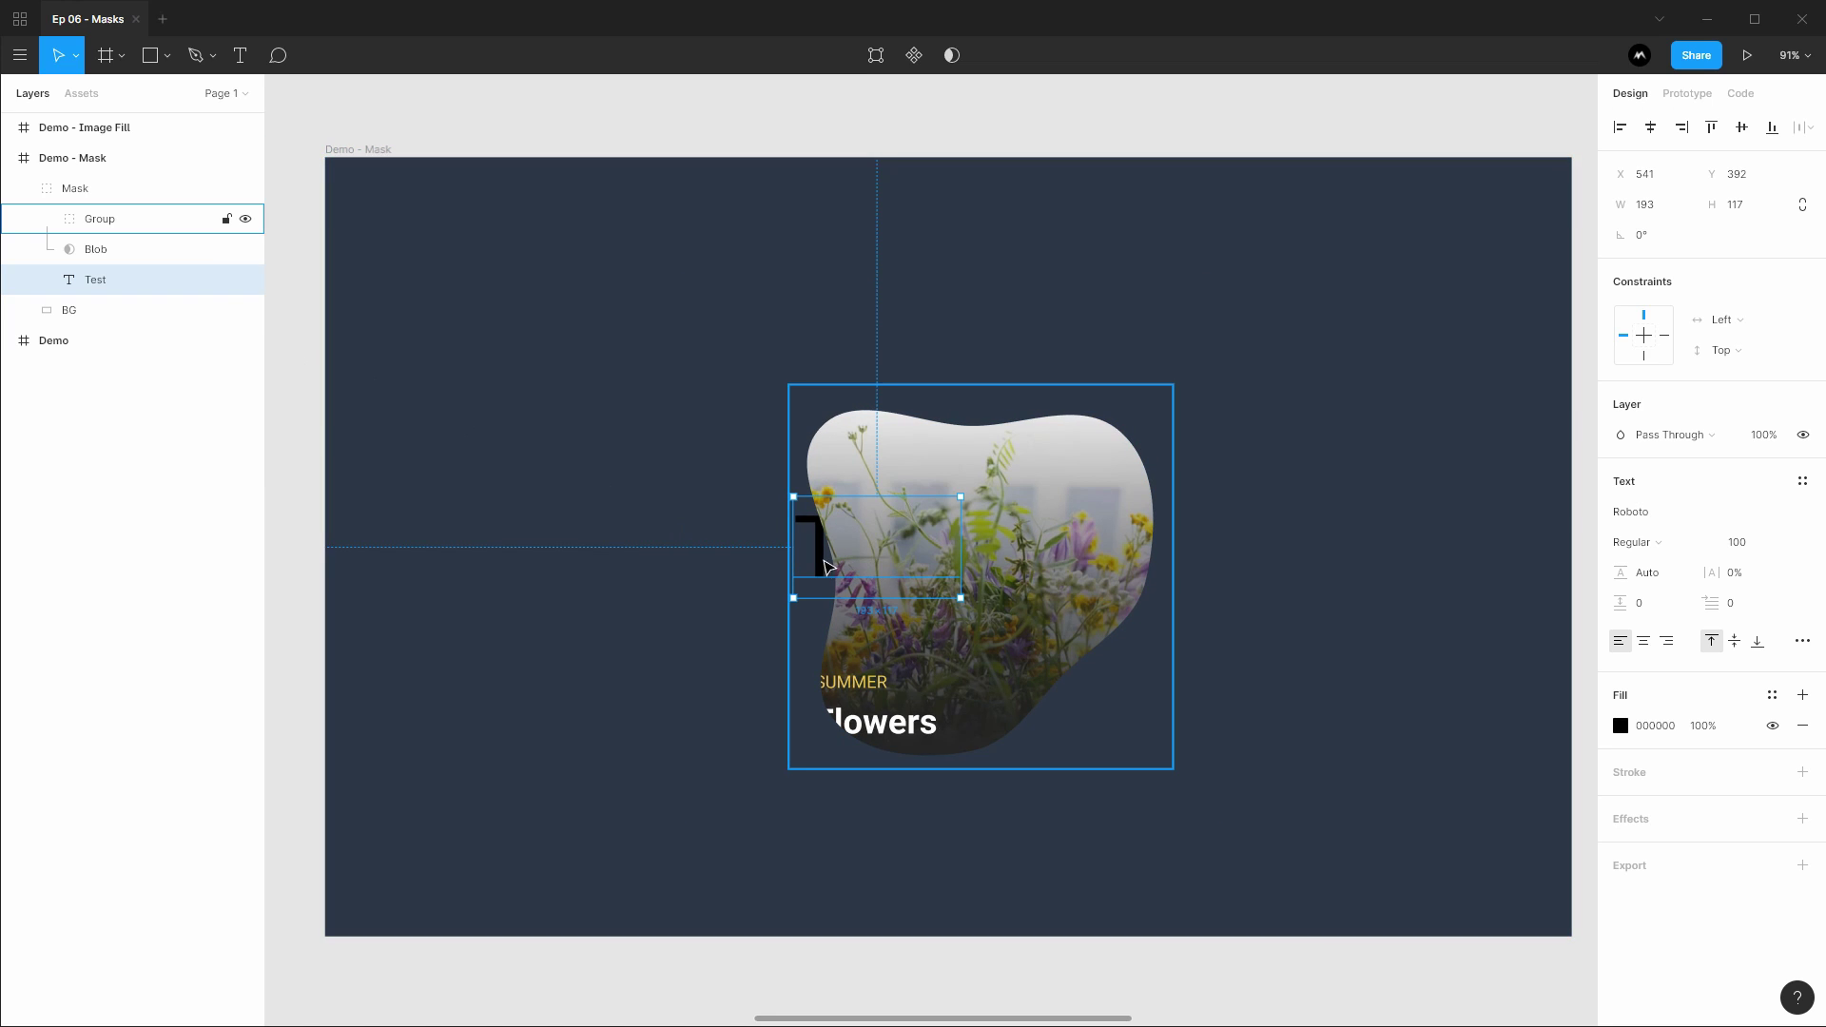
drag(823, 590, 804, 596)
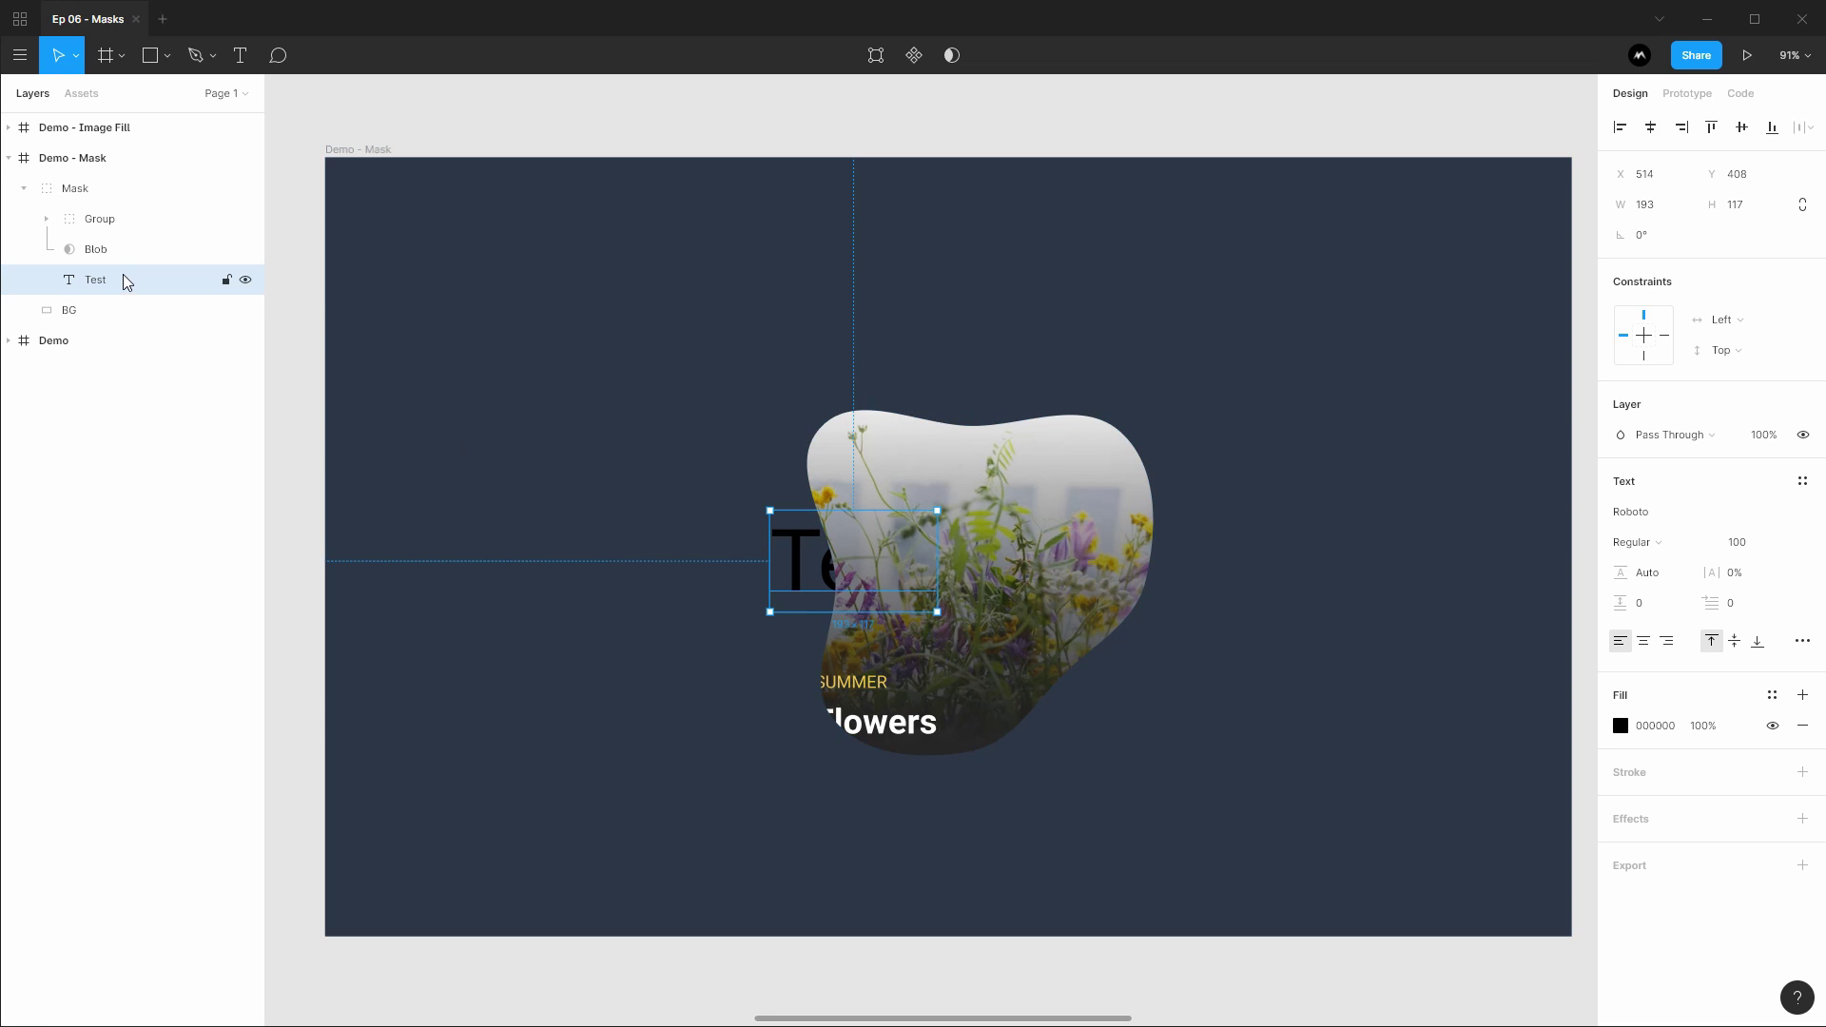
drag(122, 281, 123, 210)
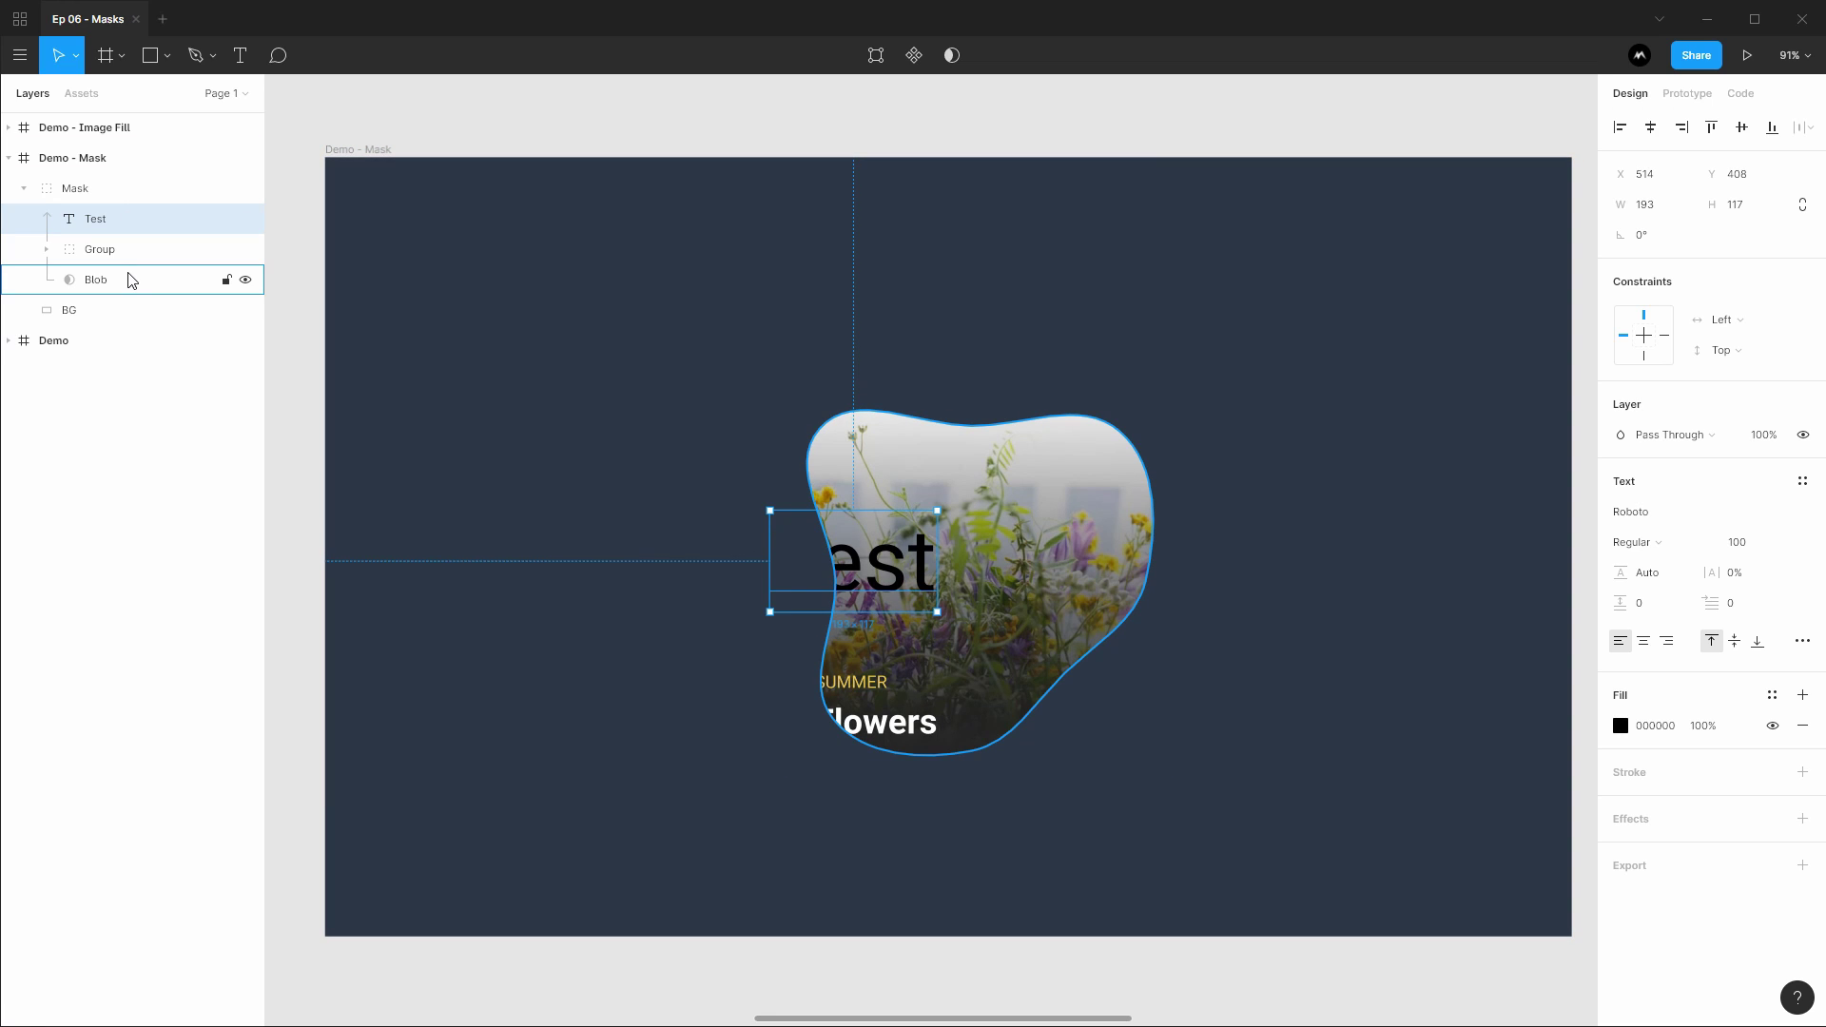
key(Delete)
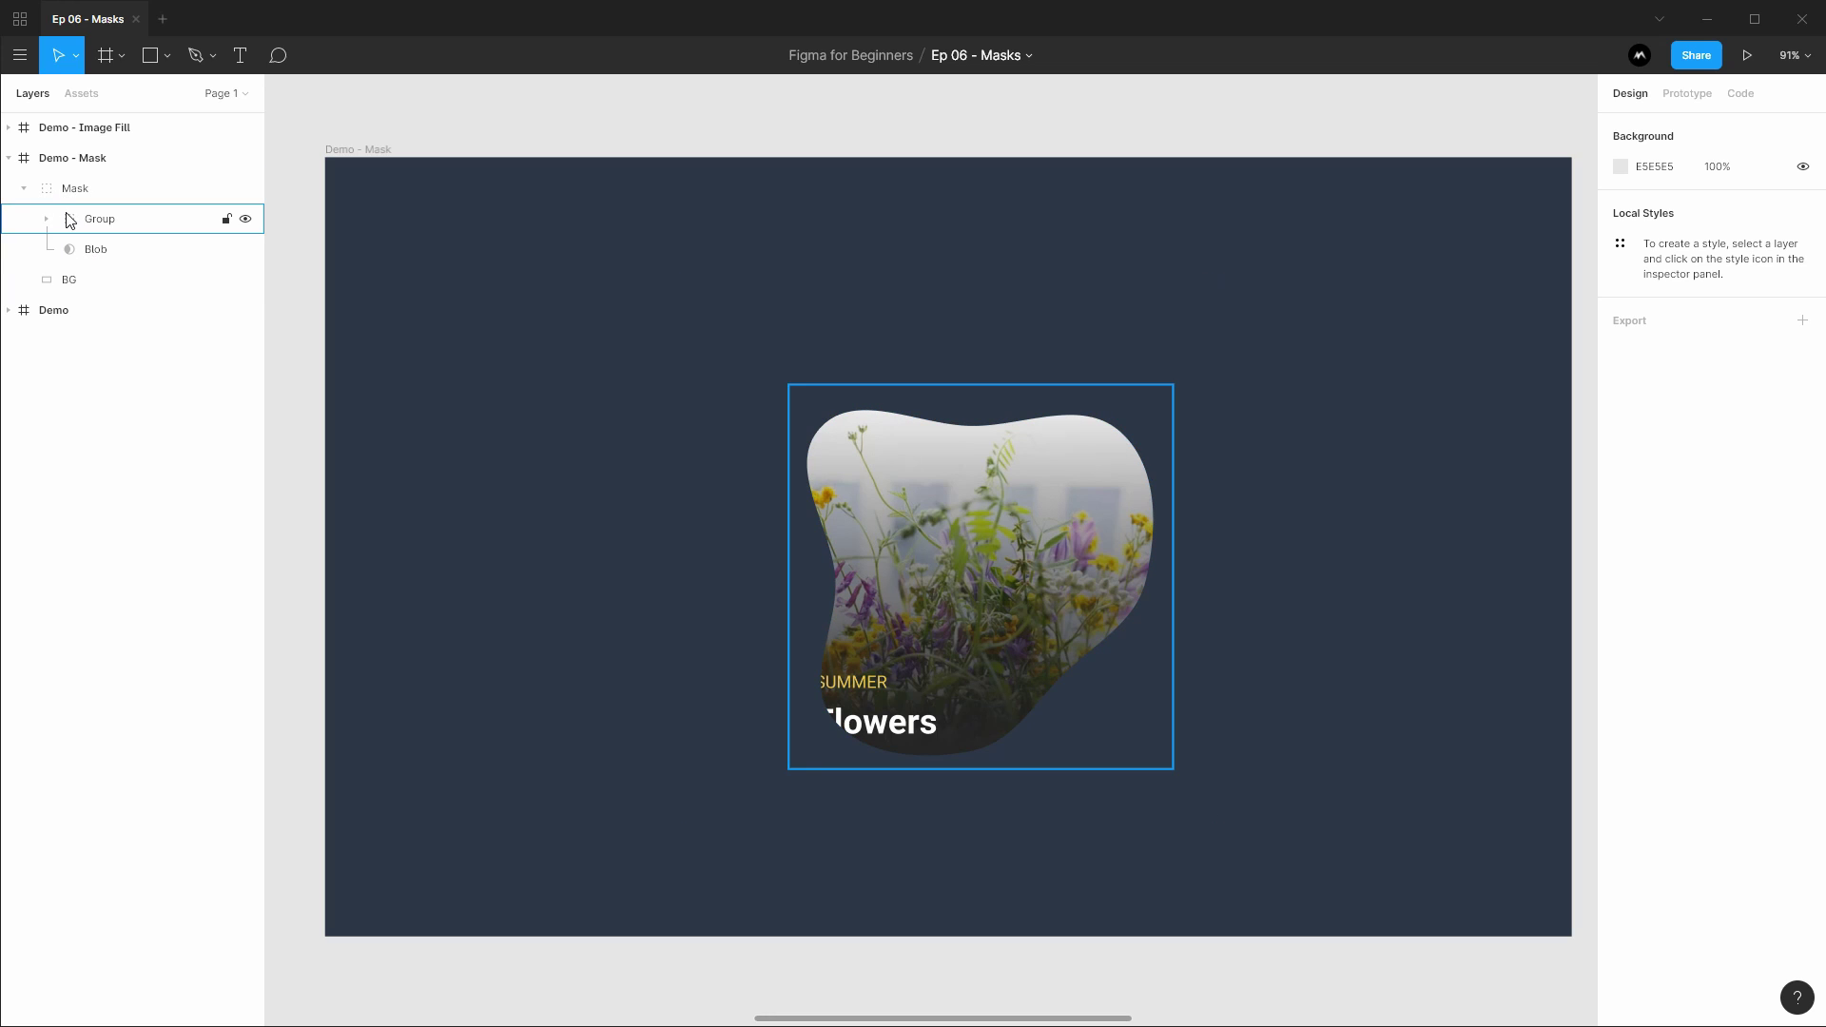
click(101, 250)
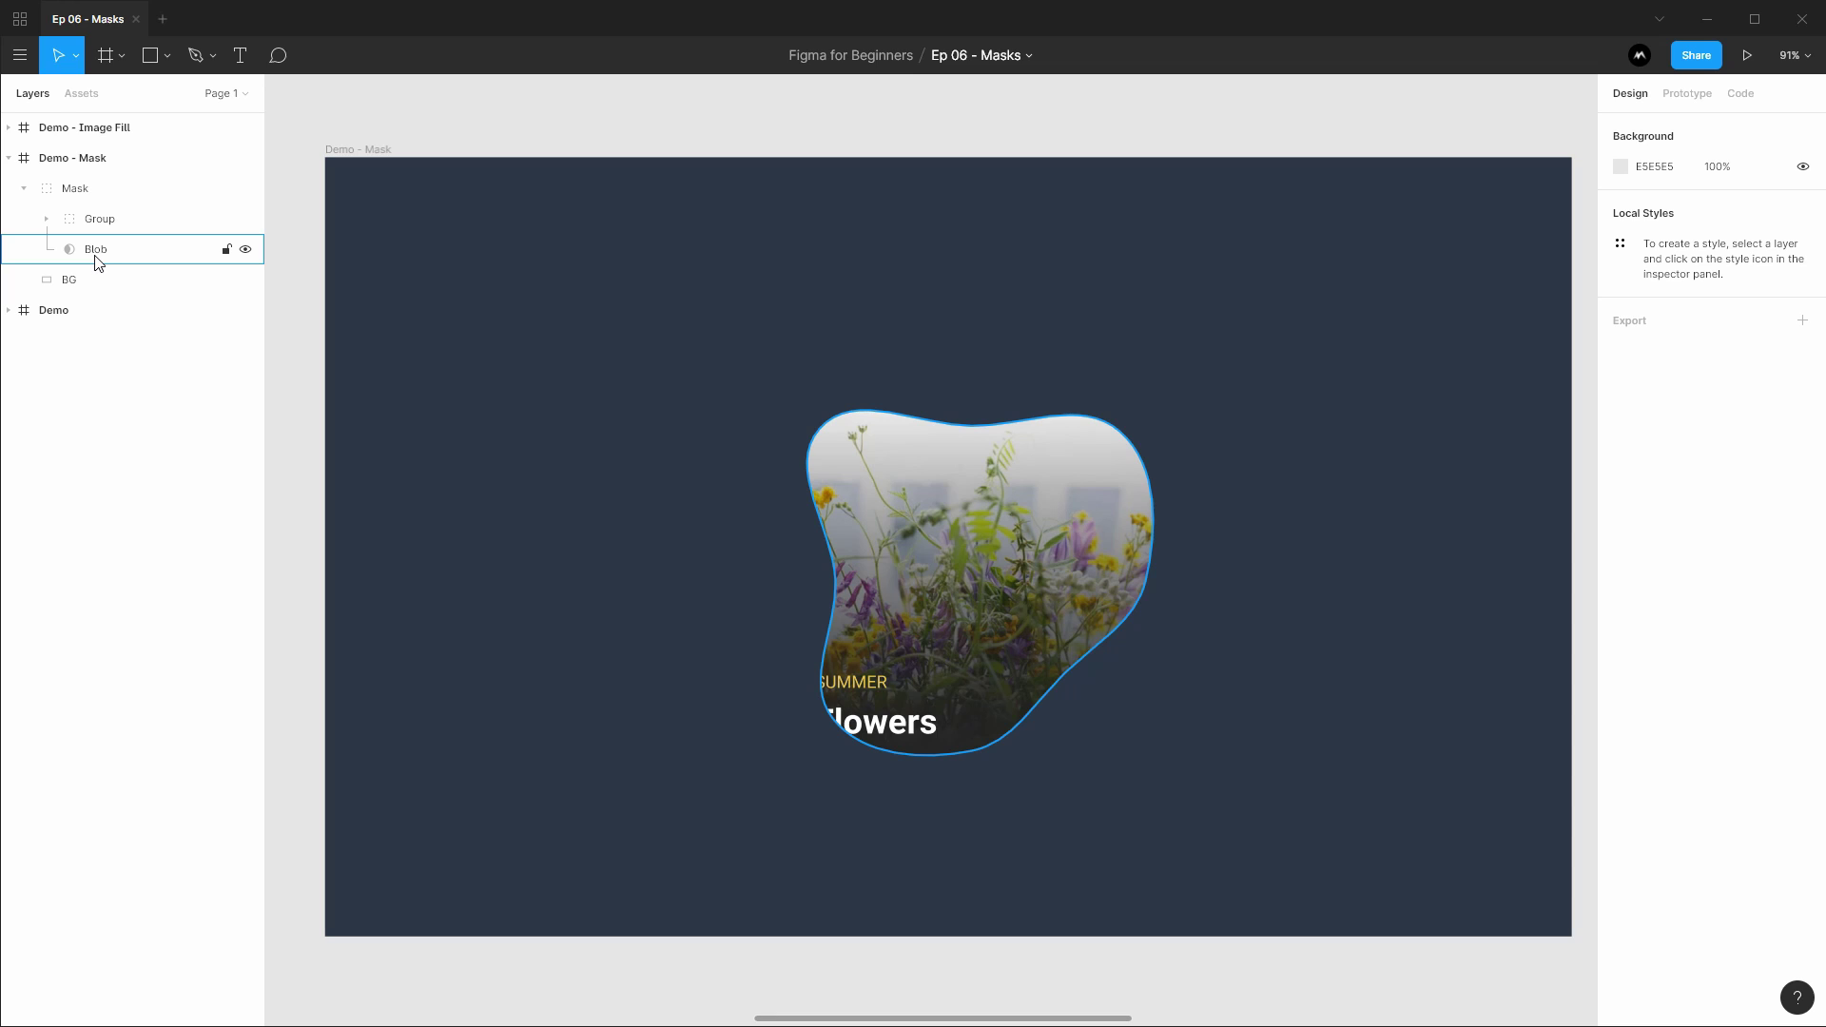
key(Escape)
Step: Add a second fill to the white blob in Demo - Image Fill and change its type to Image
scroll(1230, 330, right, 10)
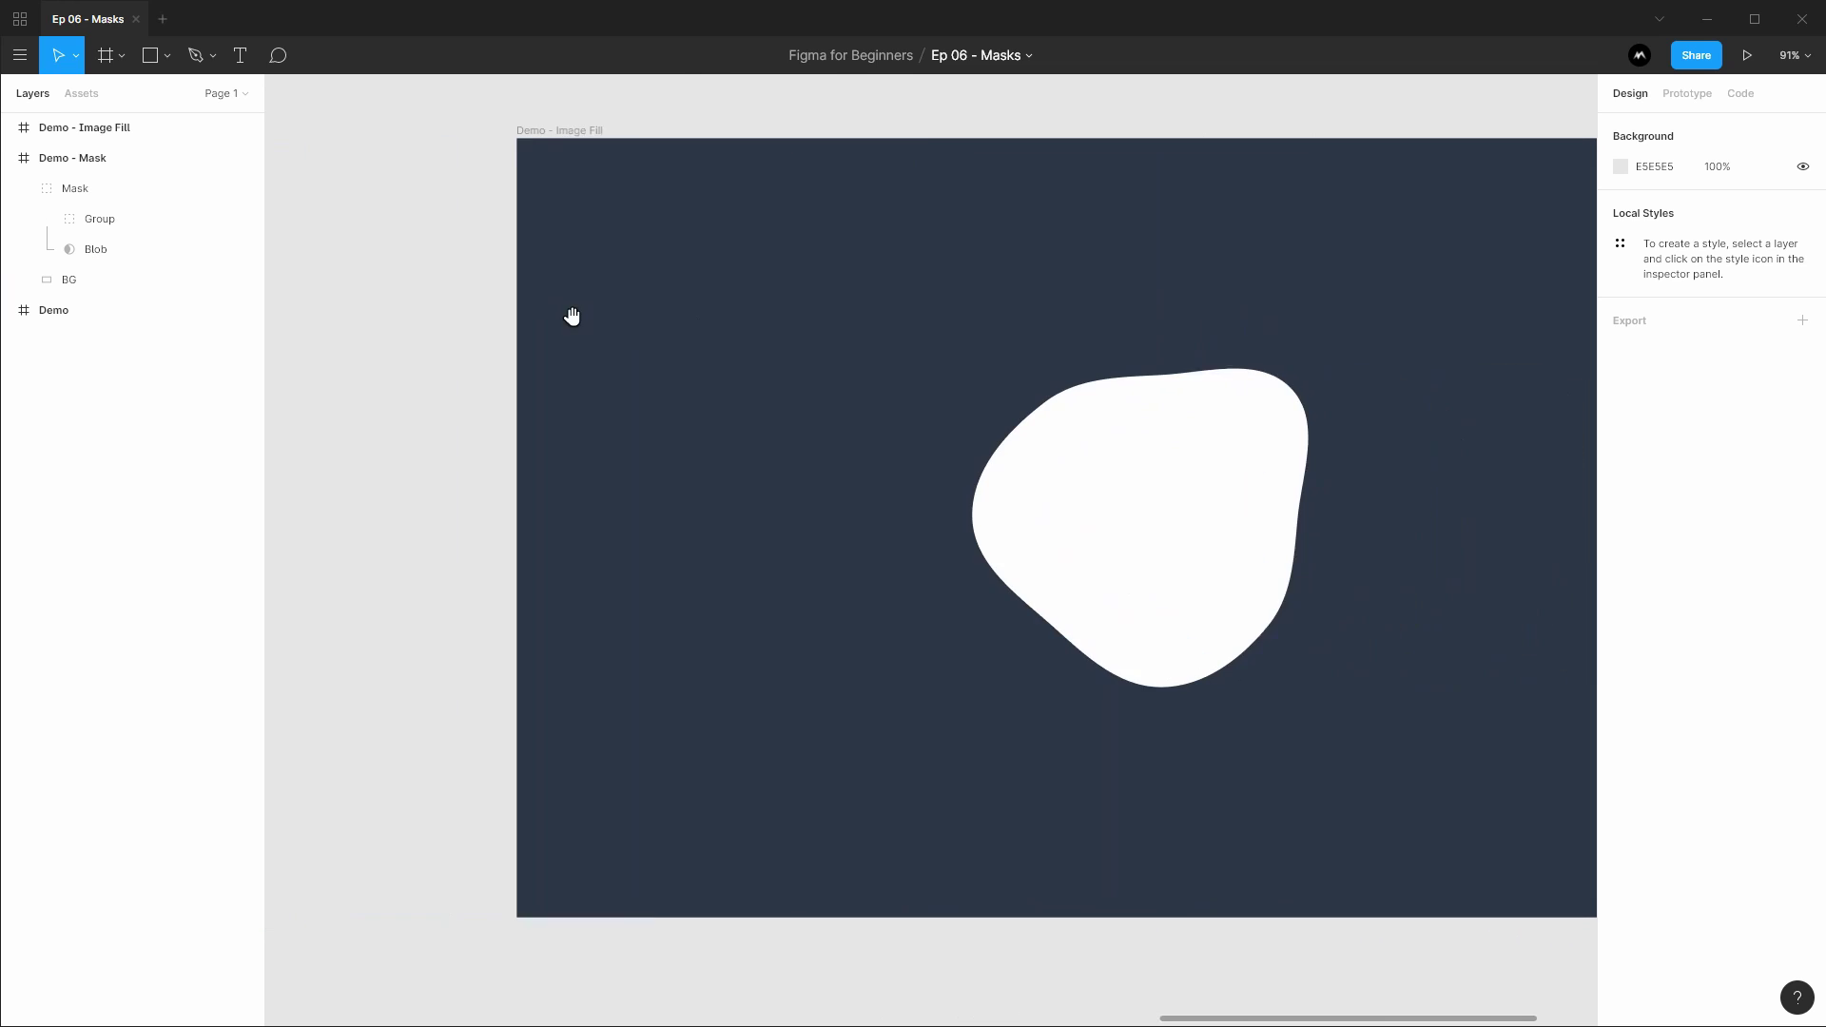
scroll(723, 299, right, 5)
click(726, 283)
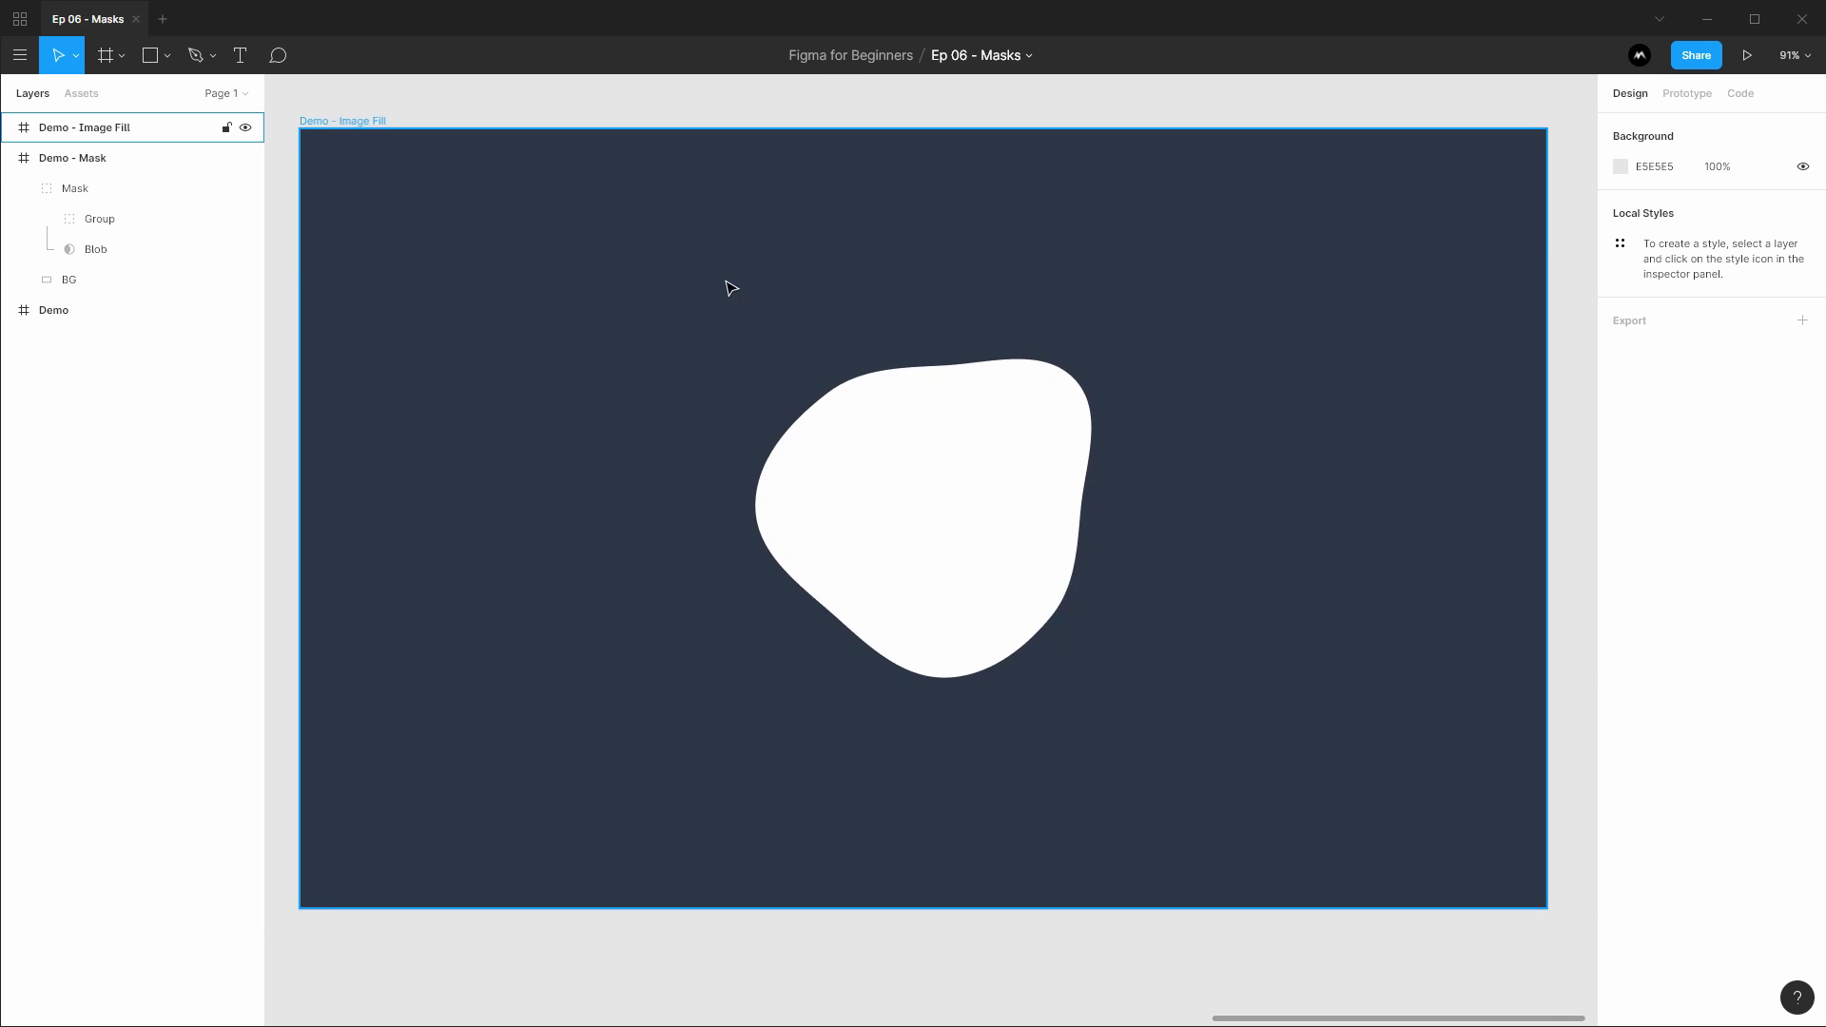
click(909, 447)
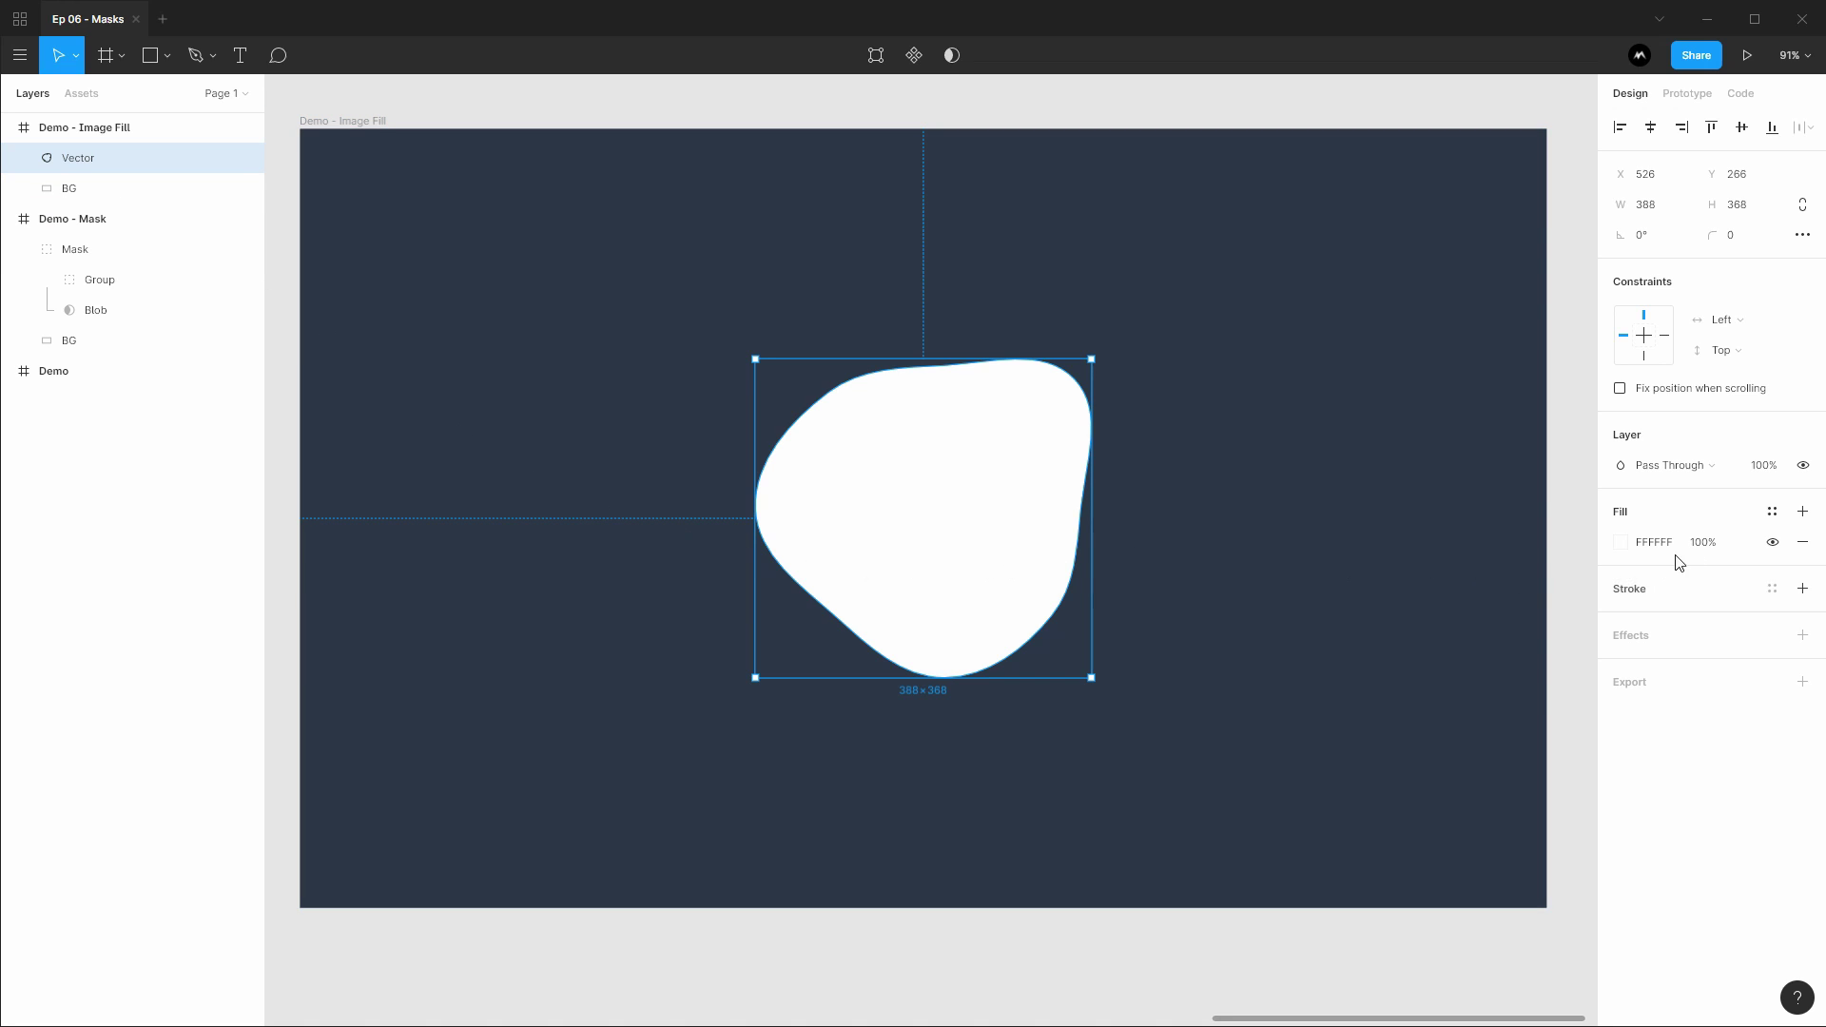
click(1802, 513)
click(1622, 542)
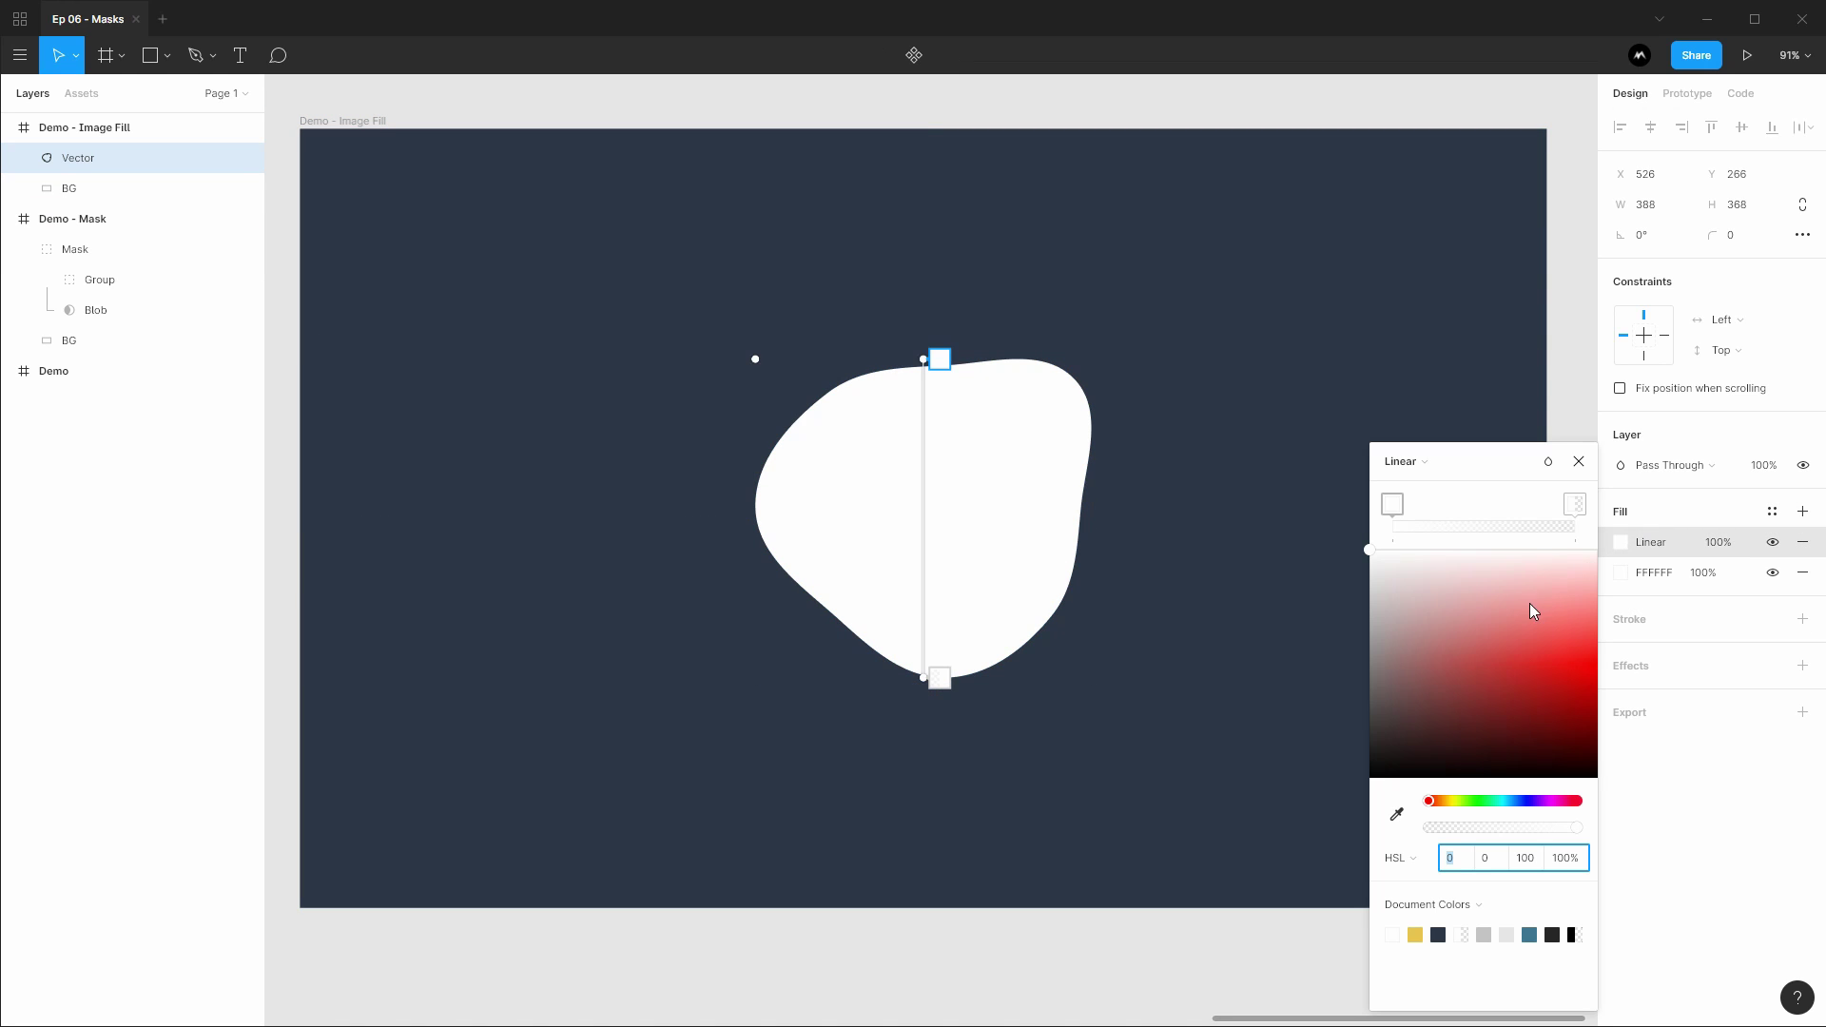
mouse_move(1526, 604)
mouse_down()
mouse_move(1598, 656)
mouse_move(1601, 799)
mouse_up()
click(1575, 504)
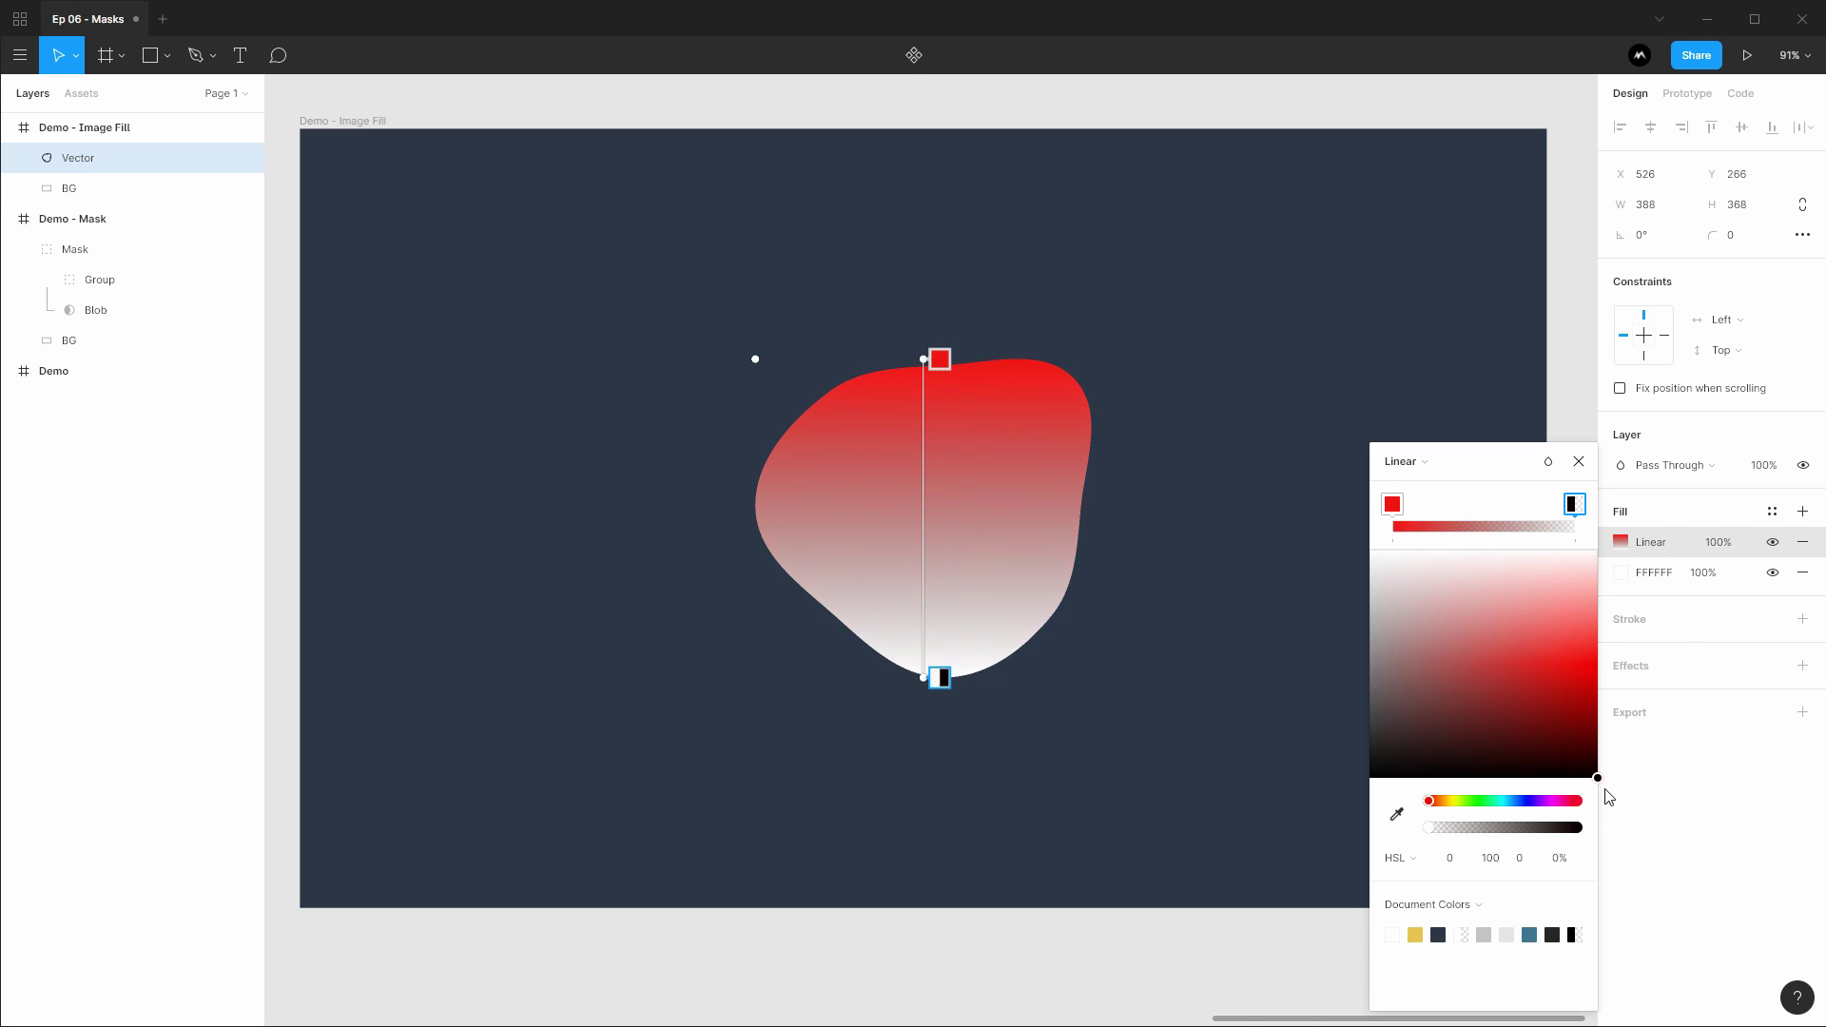
click(1425, 469)
click(1451, 556)
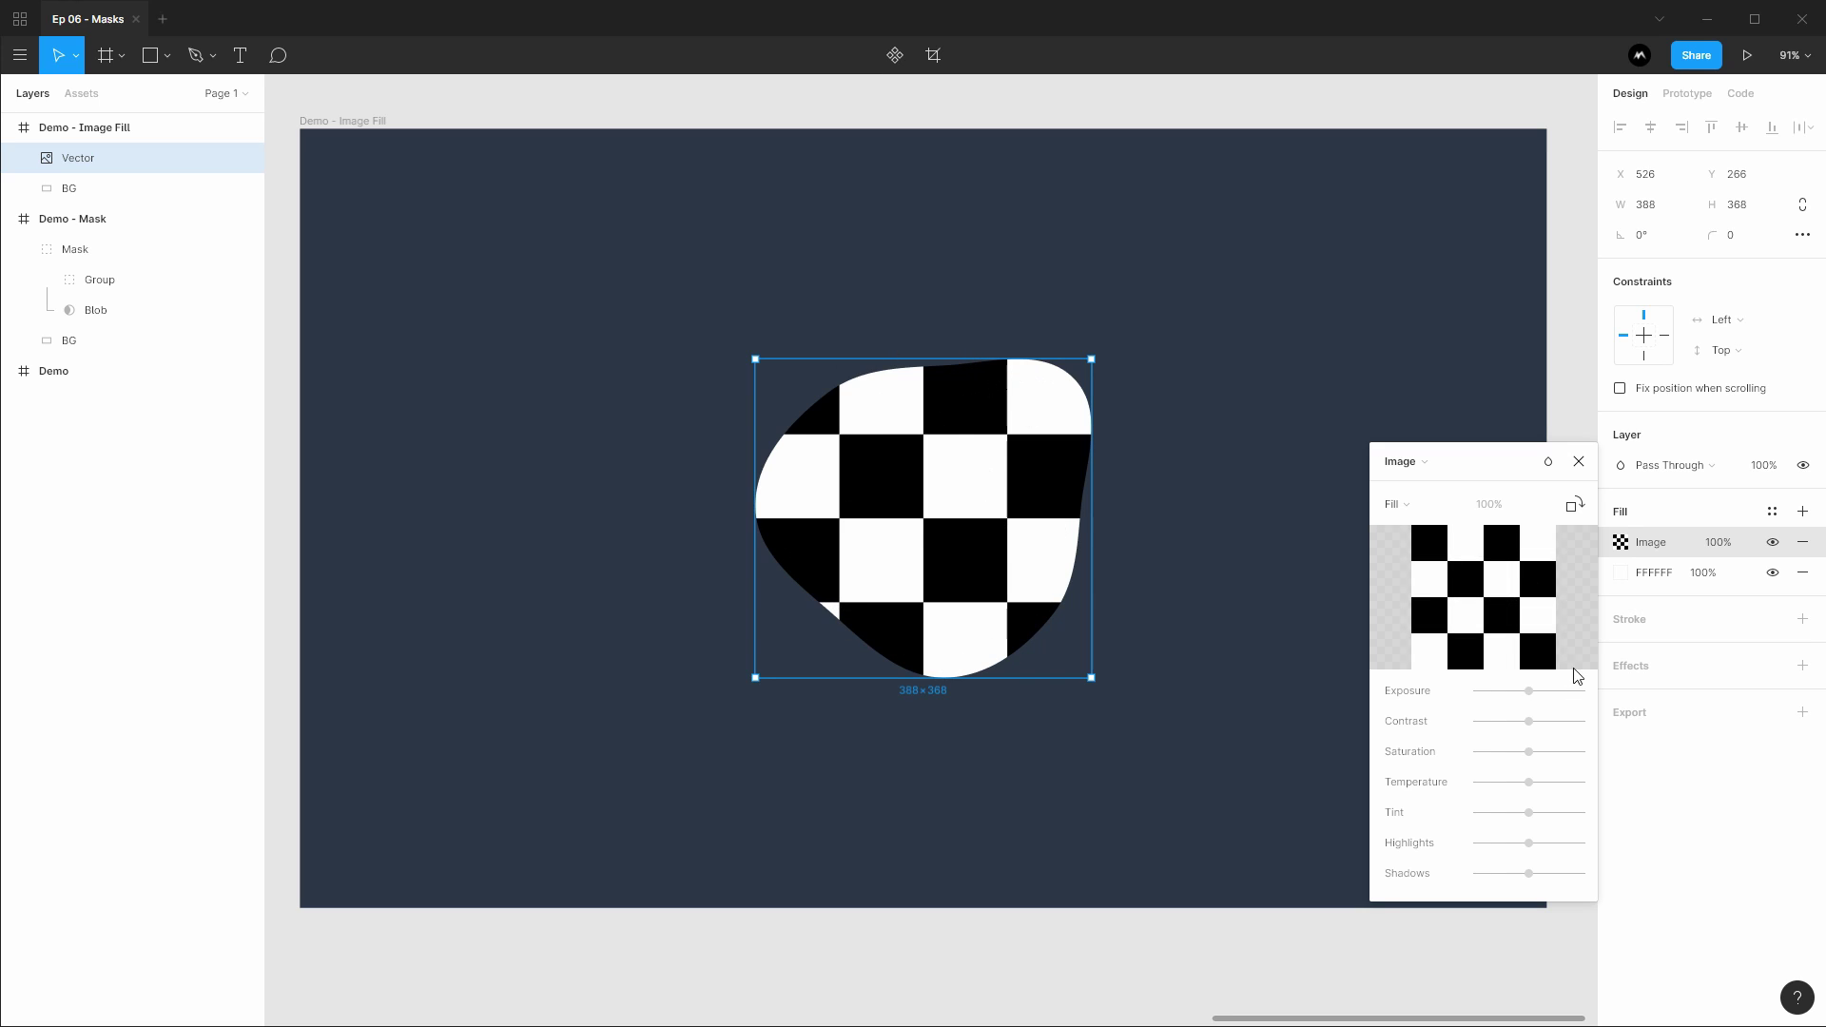
Step: Load the channel screenshot file as the blob's image and set the image scaling to Crop
click(1483, 597)
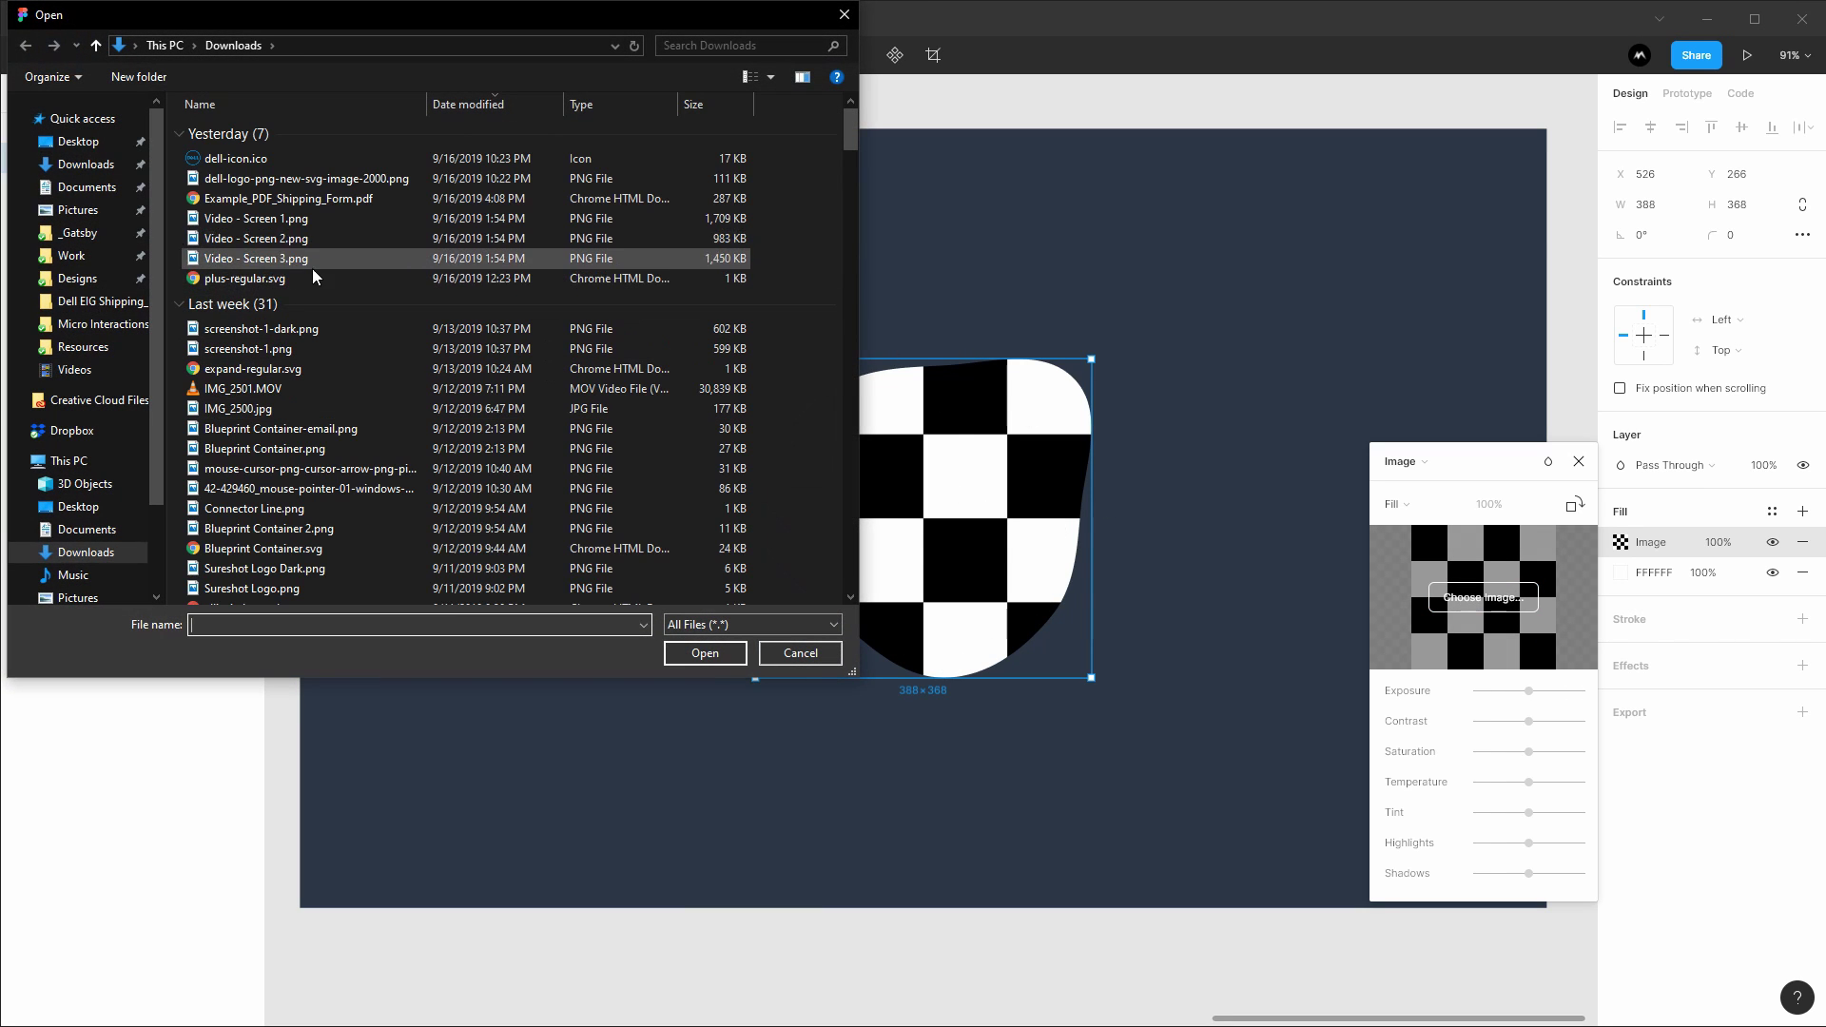
double_click(317, 350)
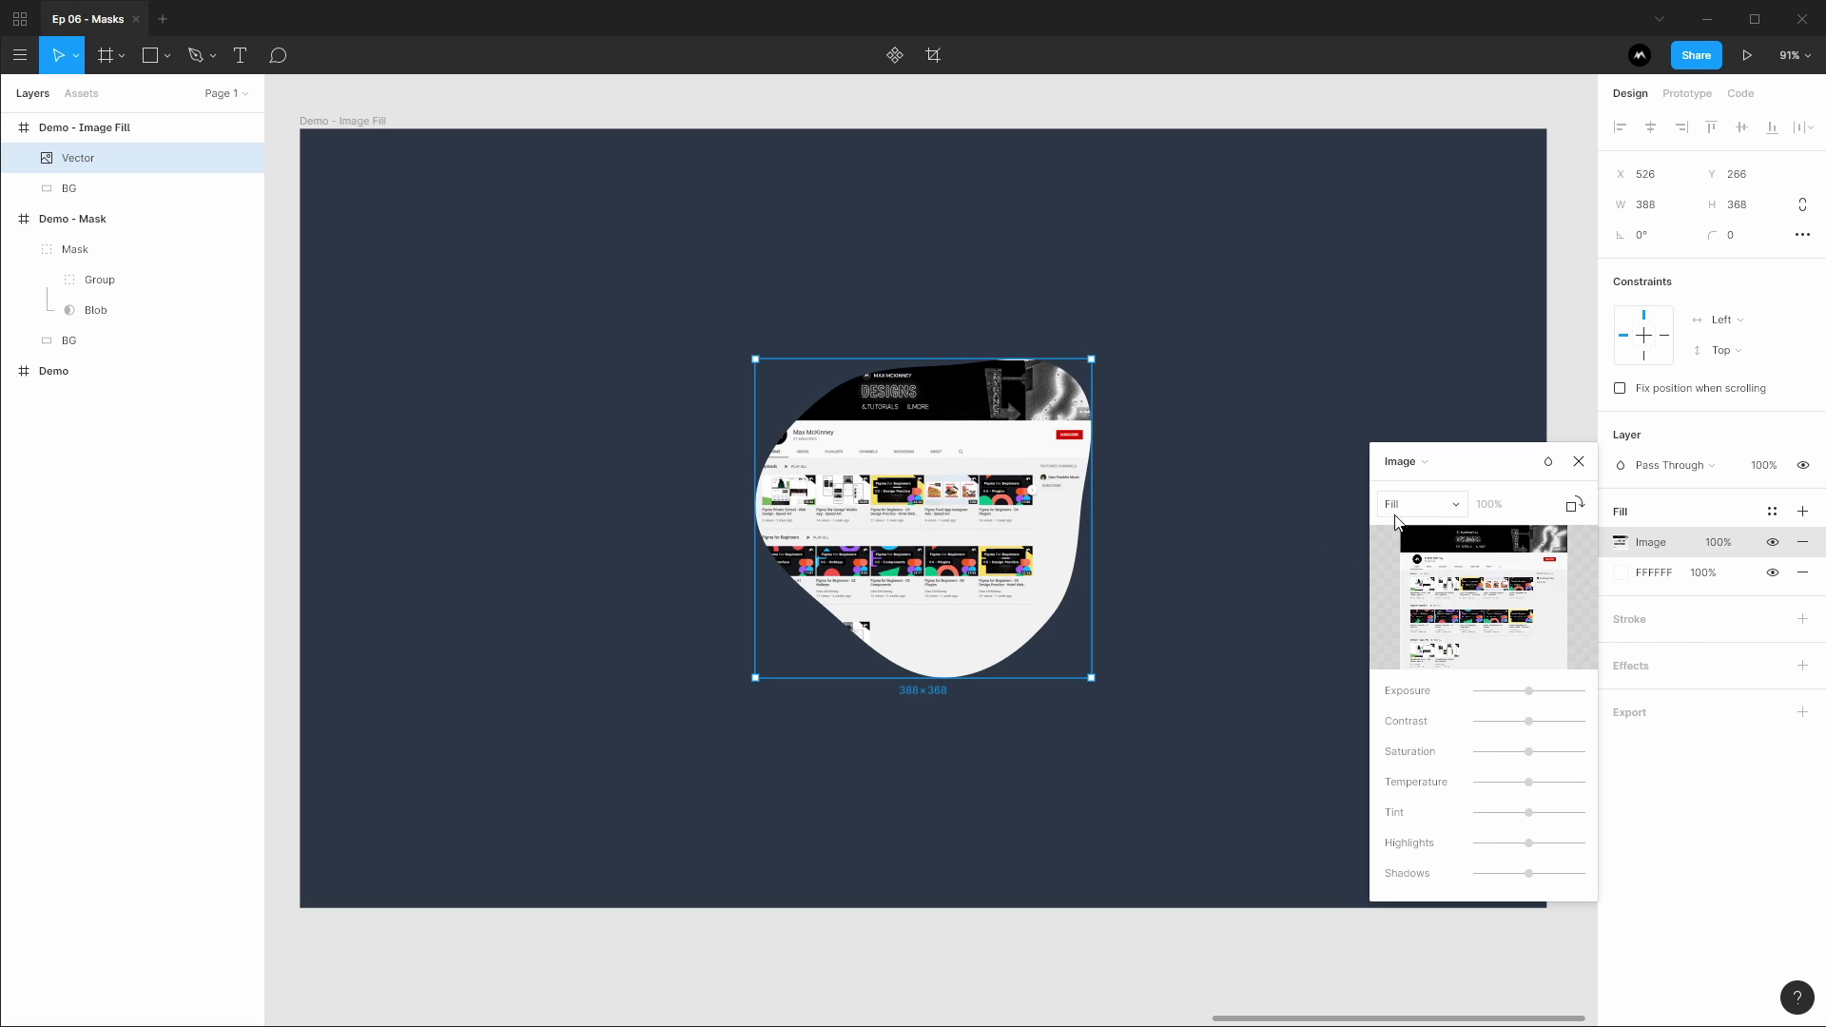
click(1426, 514)
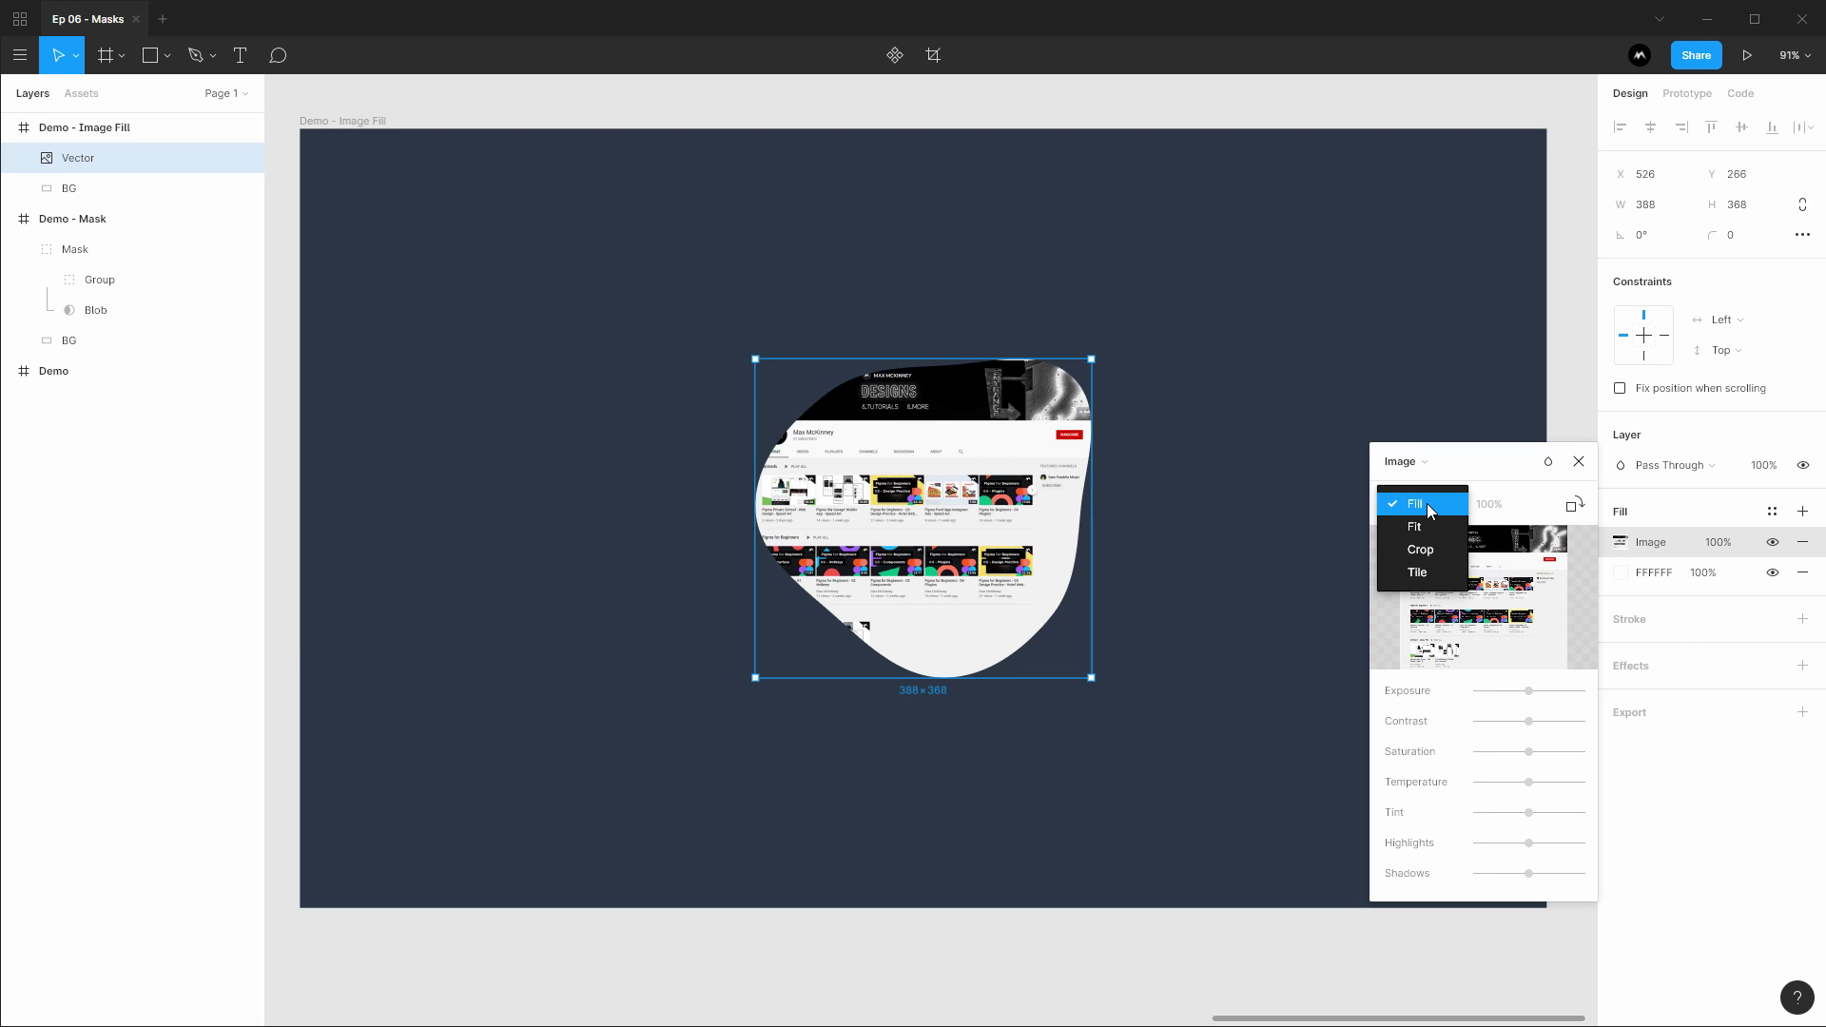
click(1453, 550)
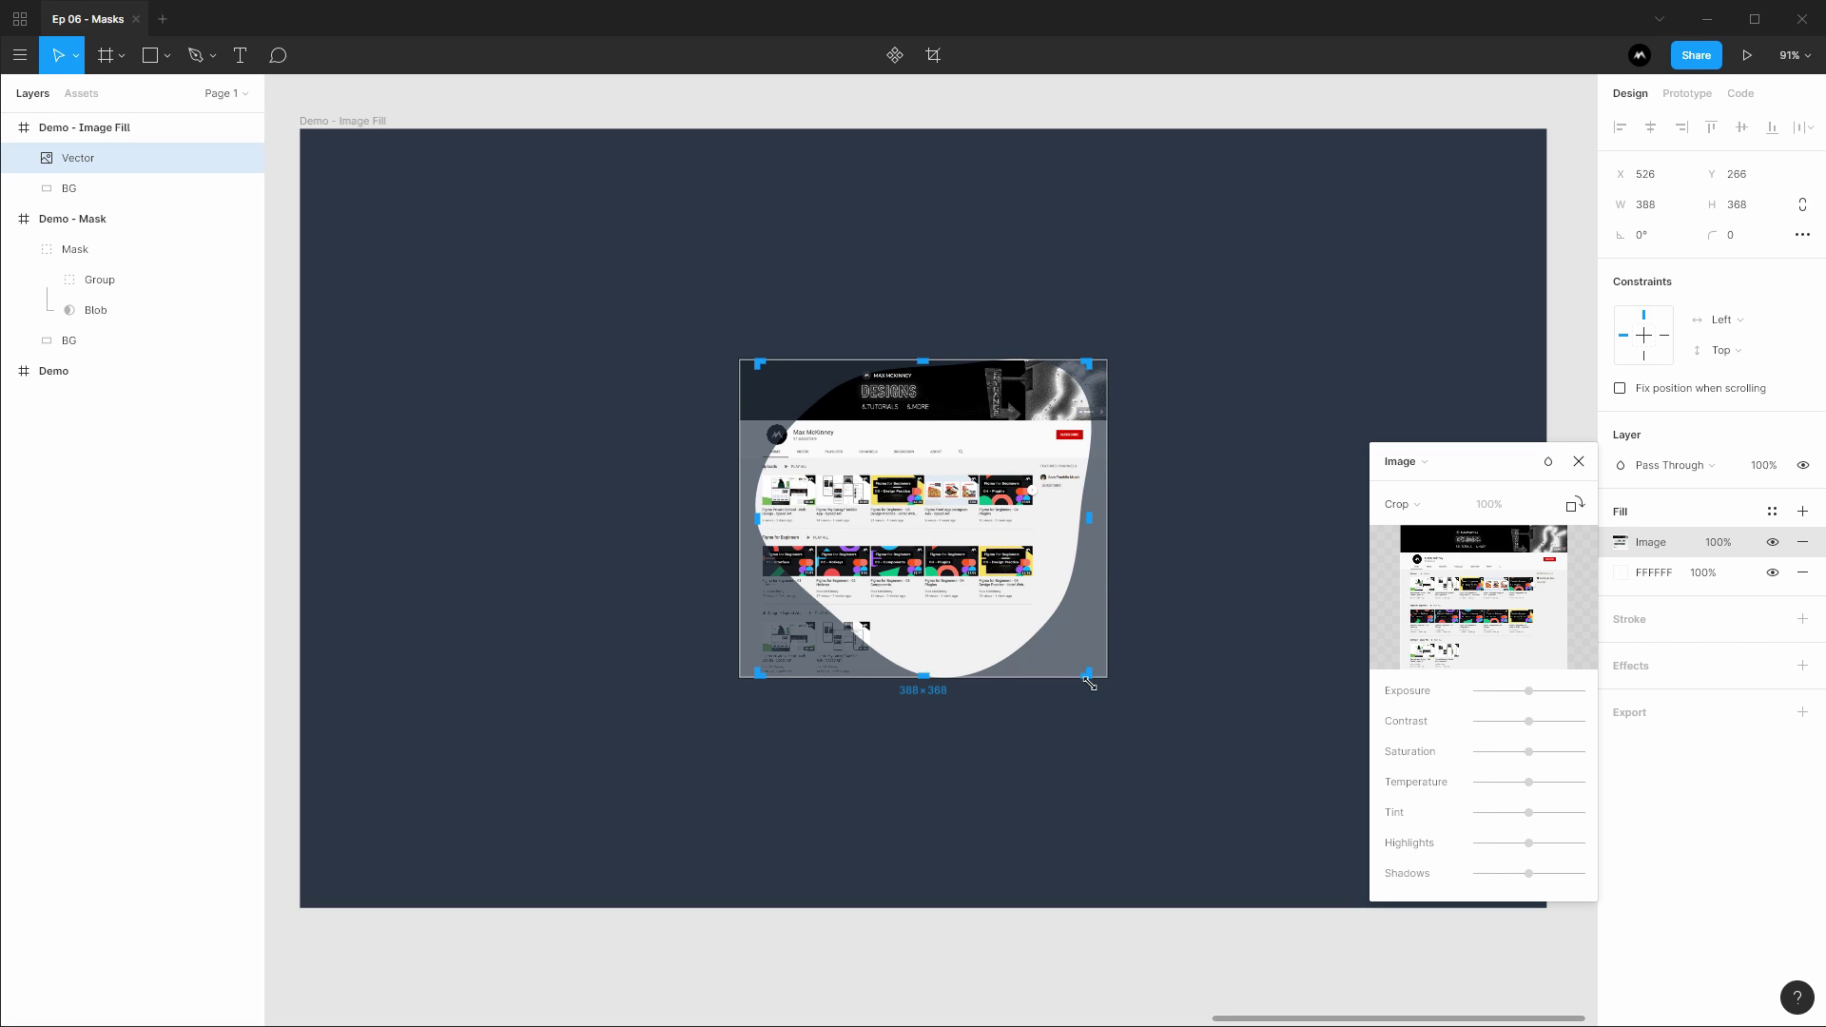
Step: Enlarge the blob to 412×383, then scale and reposition the screenshot within the crop
mouse_move(1089, 683)
mouse_down()
mouse_move(1120, 687)
mouse_move(1077, 692)
mouse_move(1109, 691)
mouse_up()
mouse_move(794, 639)
mouse_down()
mouse_move(859, 650)
mouse_move(801, 641)
mouse_move(846, 633)
mouse_move(782, 611)
mouse_up()
drag(1098, 647, 1150, 723)
mouse_move(980, 493)
mouse_down()
mouse_move(1023, 512)
mouse_move(969, 500)
mouse_up()
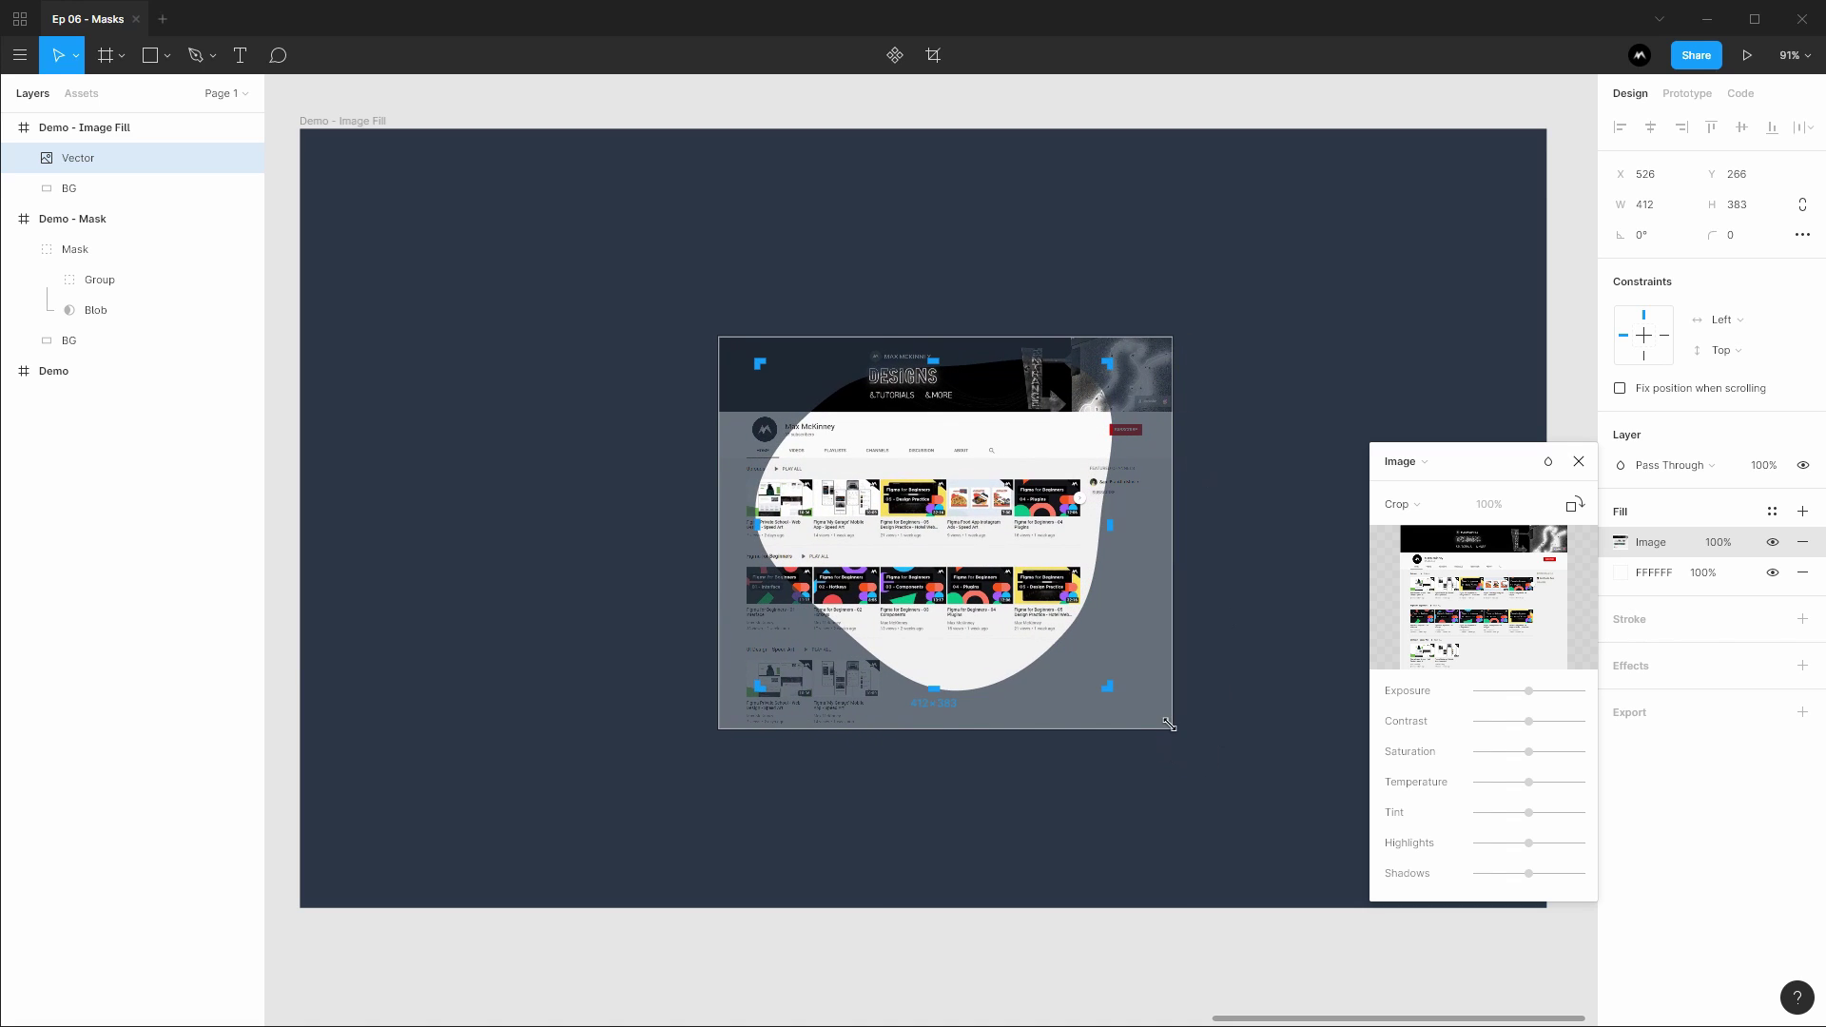
drag(1168, 725, 1141, 702)
drag(1060, 637, 1080, 651)
mouse_move(1161, 719)
mouse_down()
mouse_move(1045, 724)
mouse_move(1103, 734)
mouse_move(1114, 756)
mouse_move(1172, 712)
mouse_up()
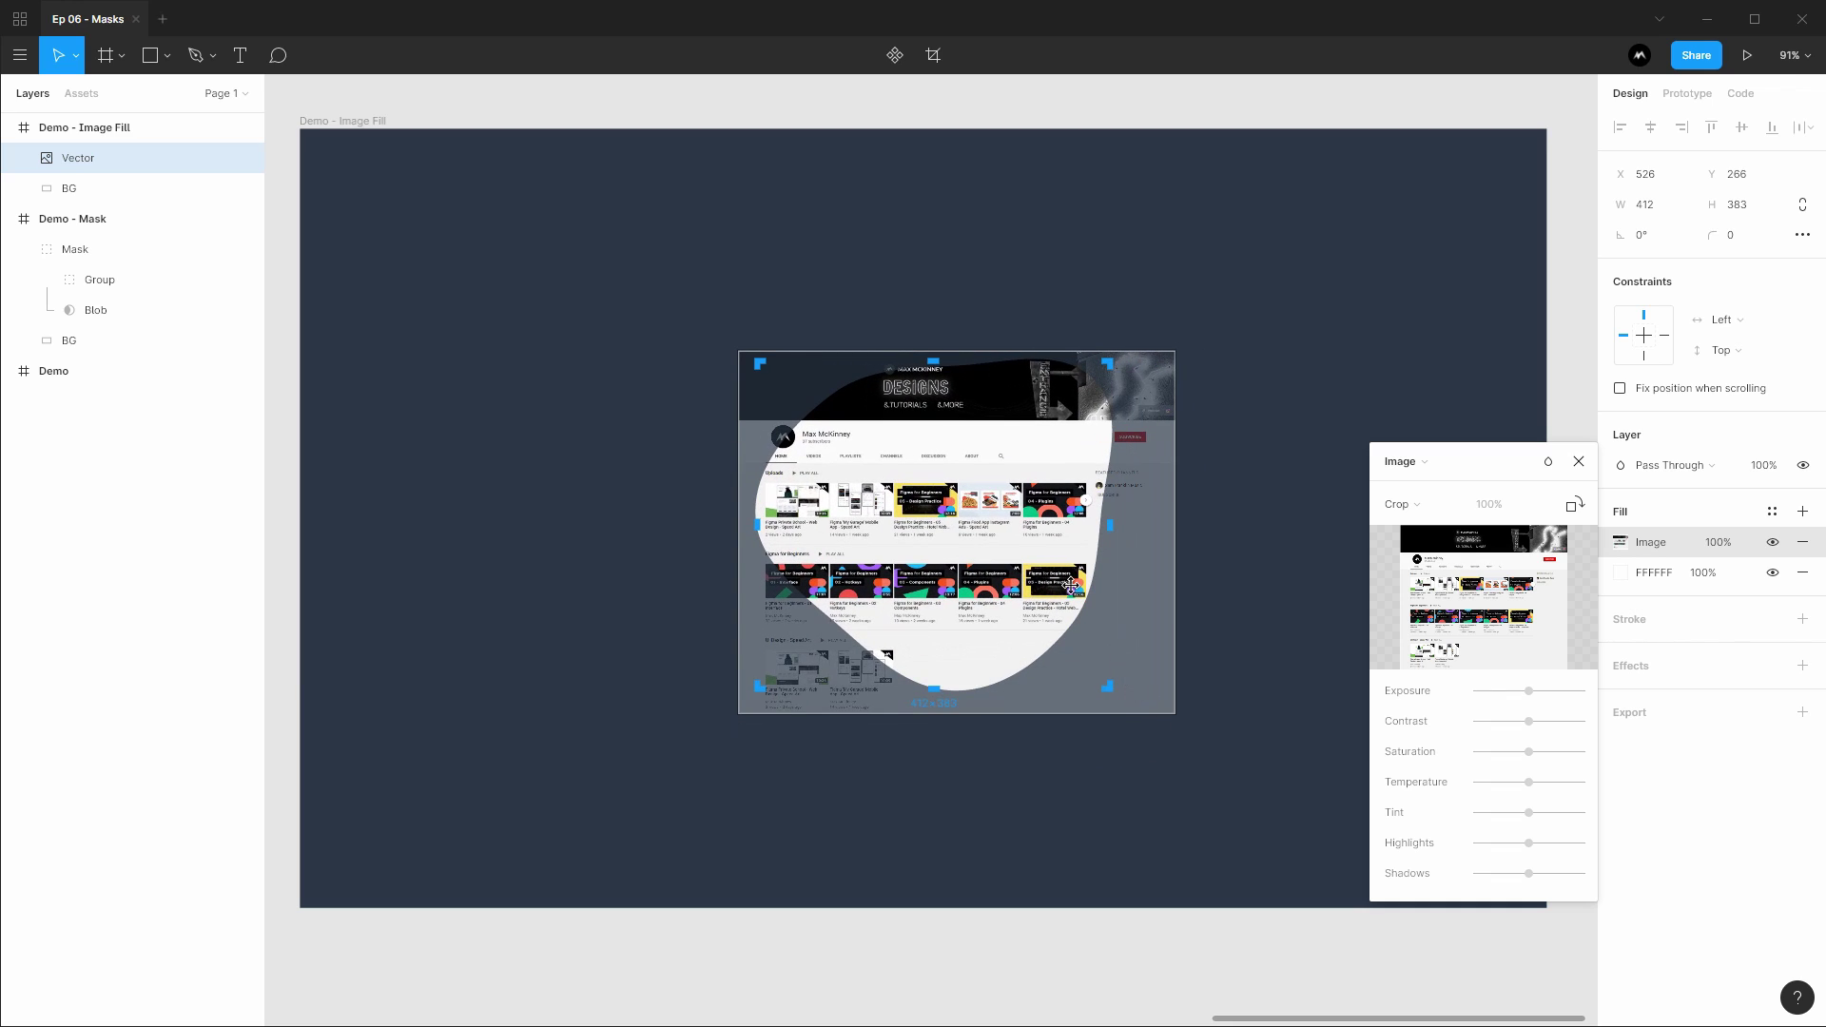
click(1579, 463)
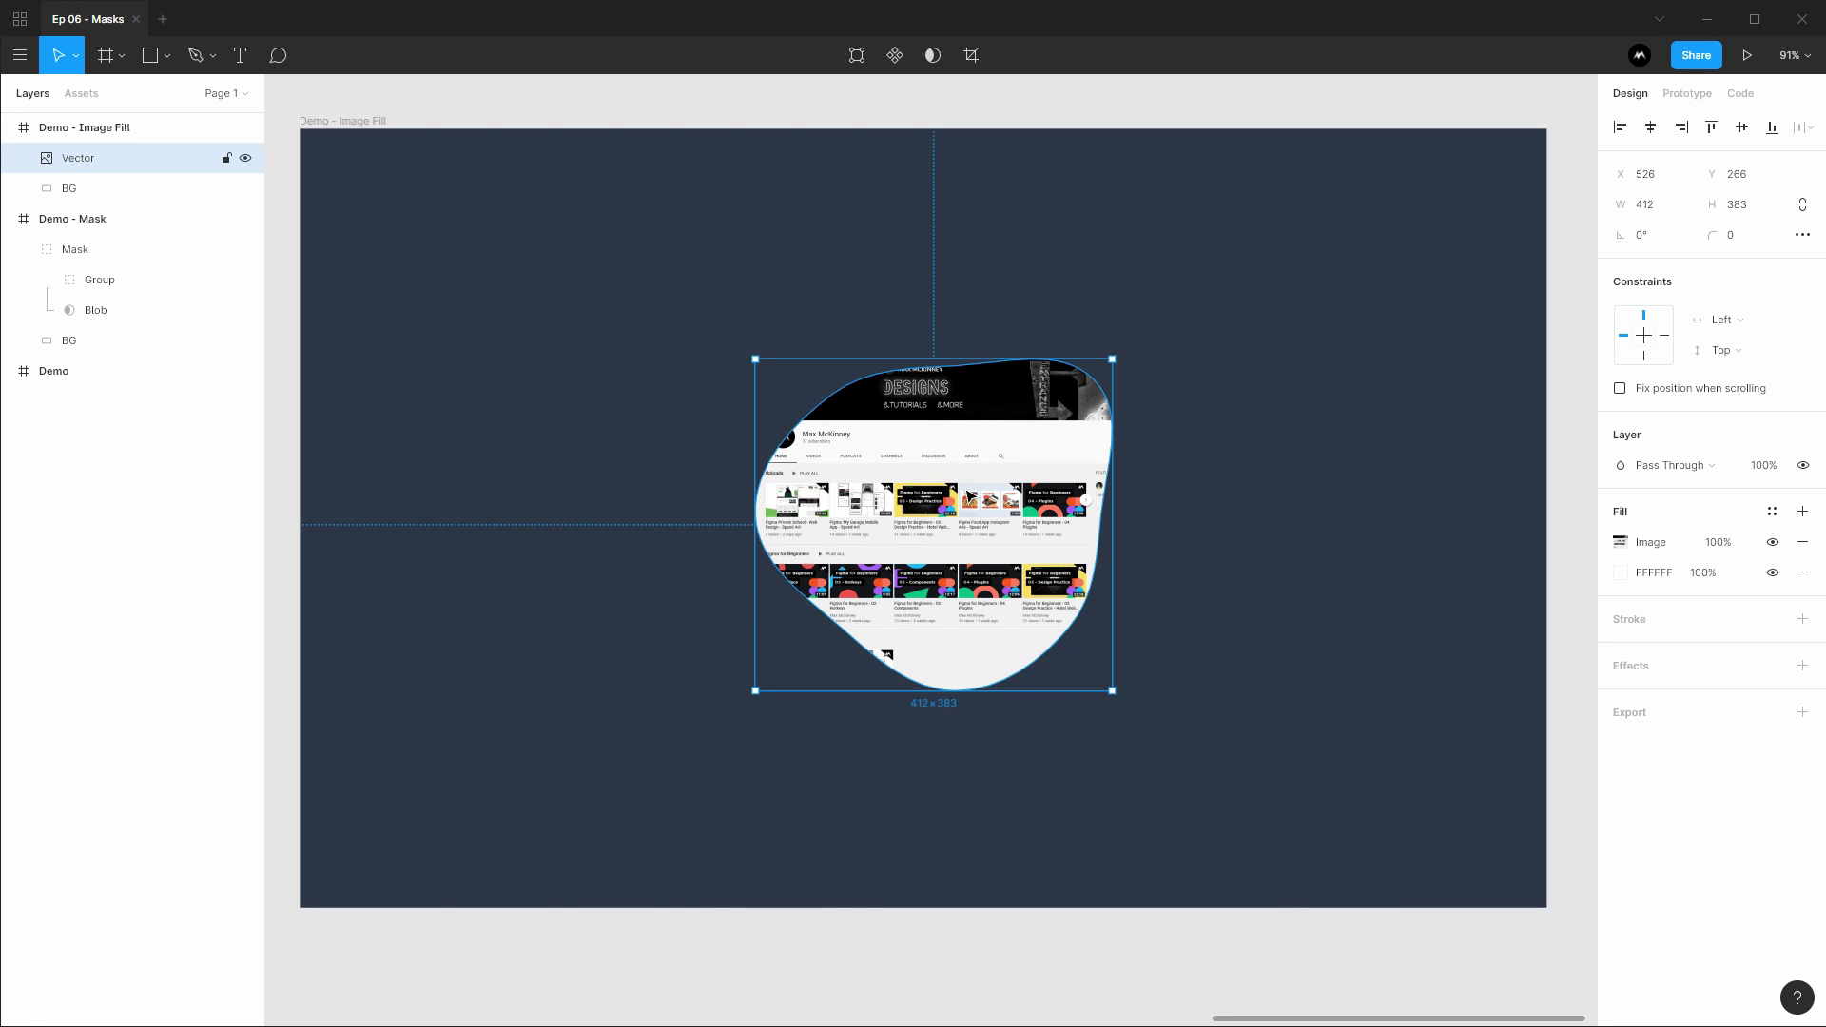
Step: Add a solid red FF3737 fill at 63% opacity over the screenshot
click(1801, 512)
click(1620, 542)
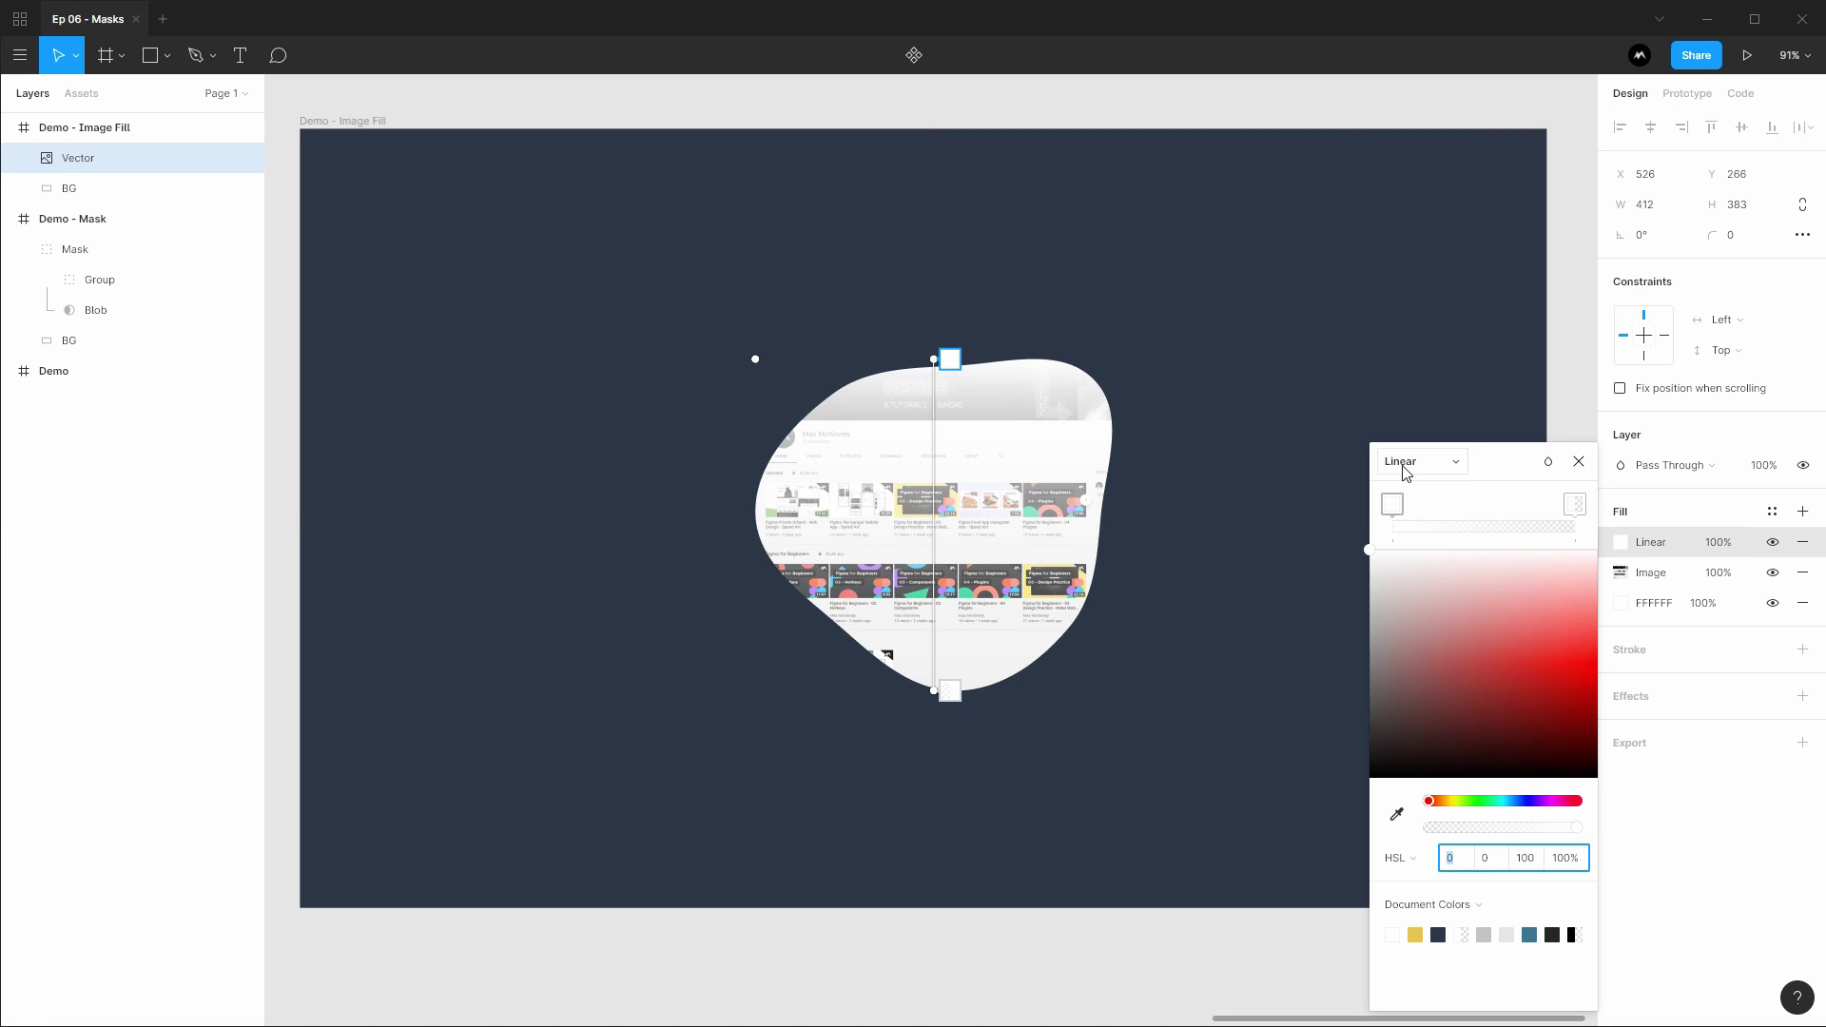
click(1402, 463)
click(1420, 437)
click(1596, 570)
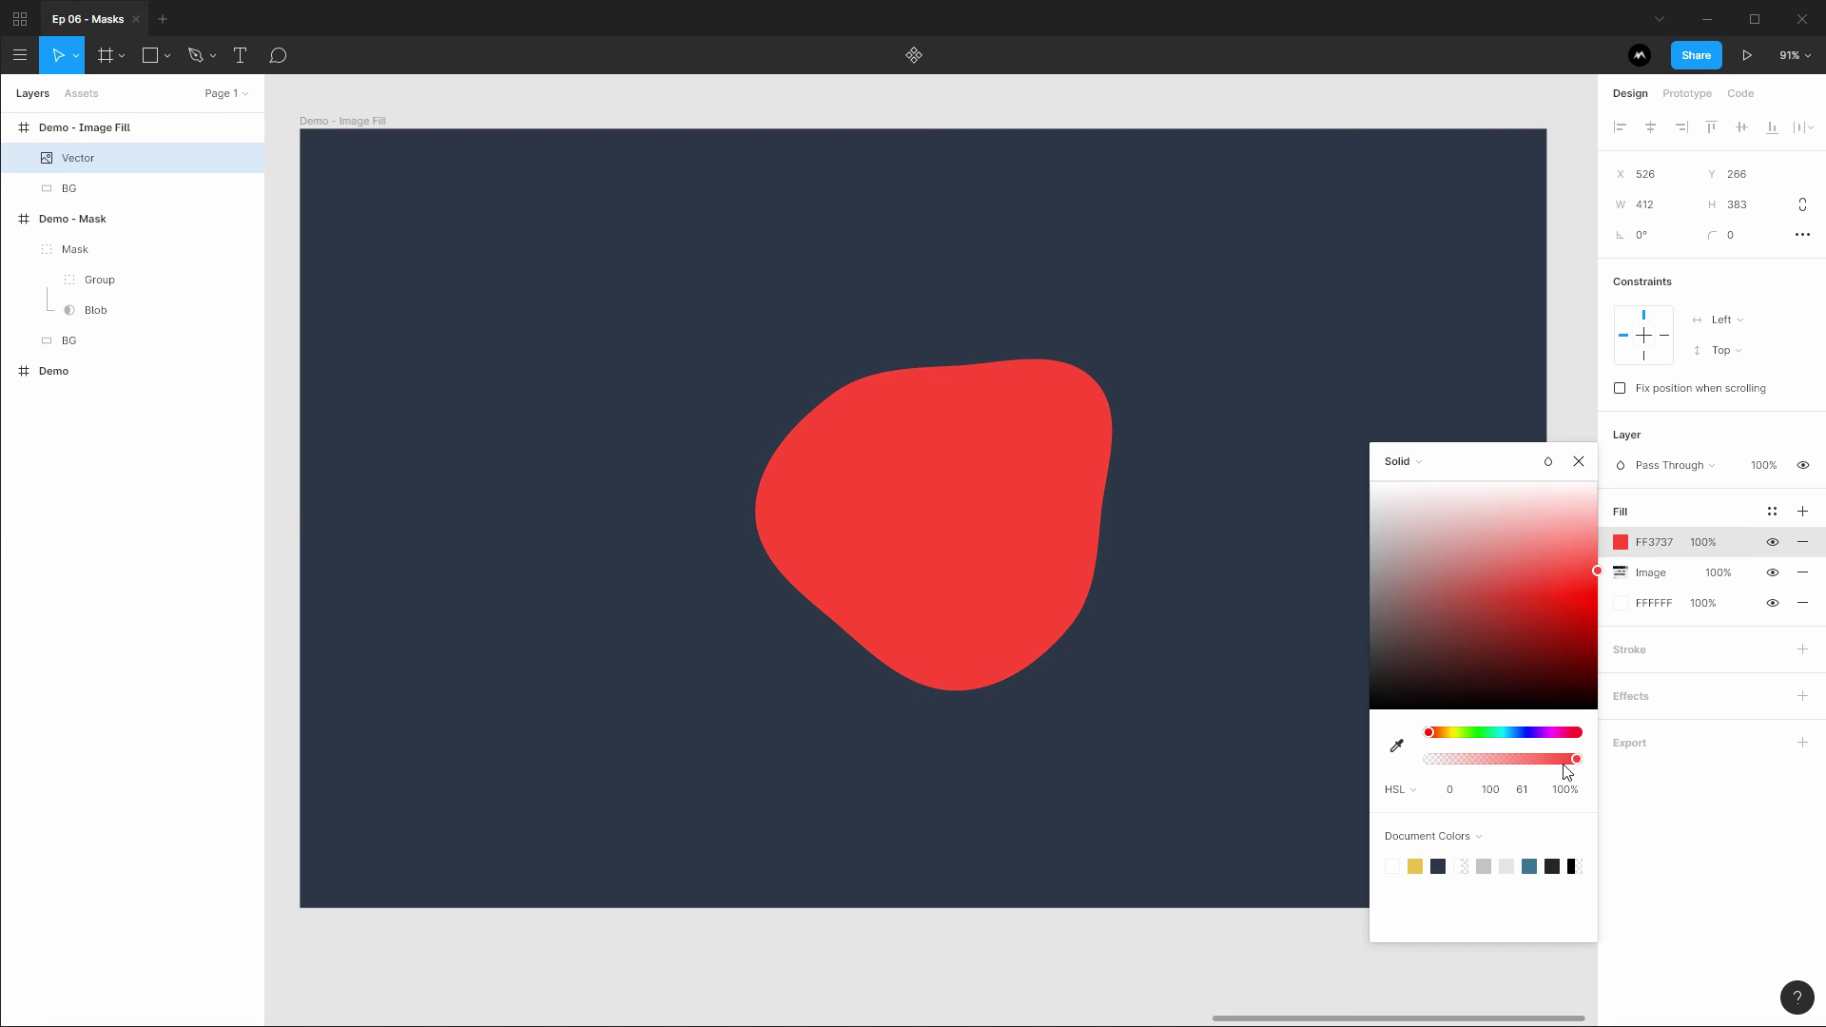
drag(1574, 759, 1524, 760)
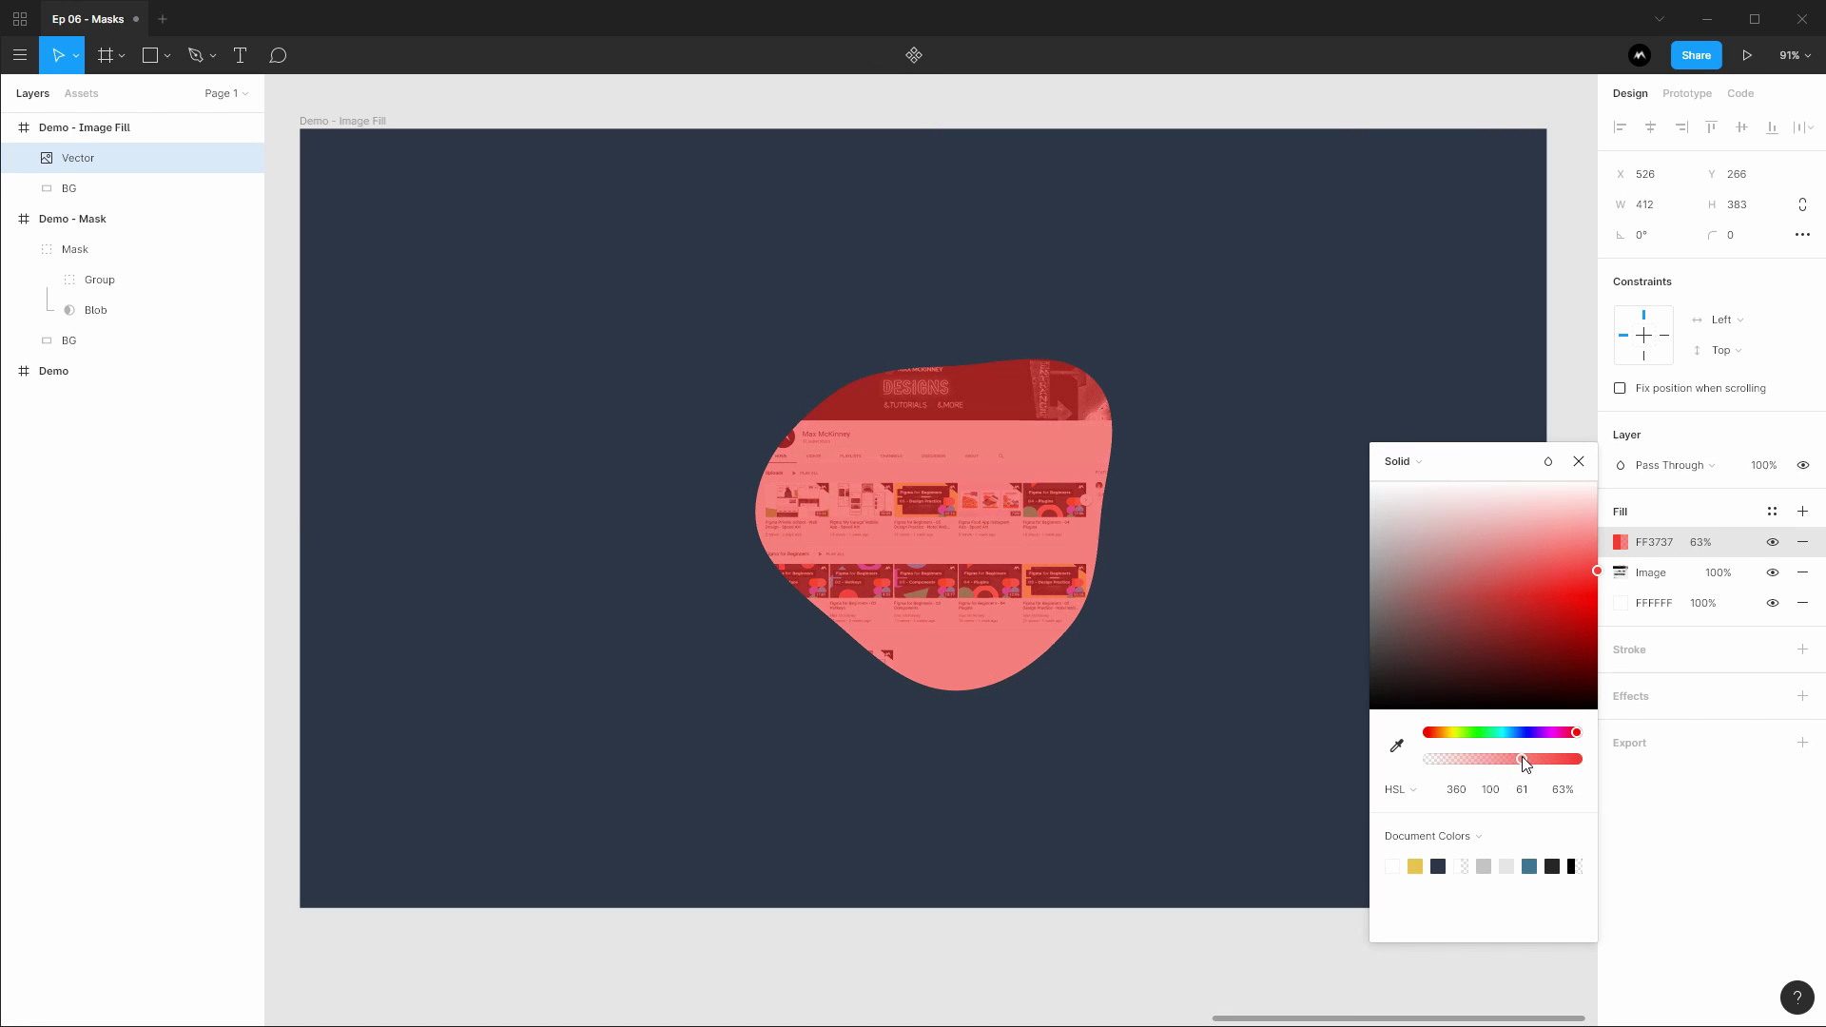
click(1579, 463)
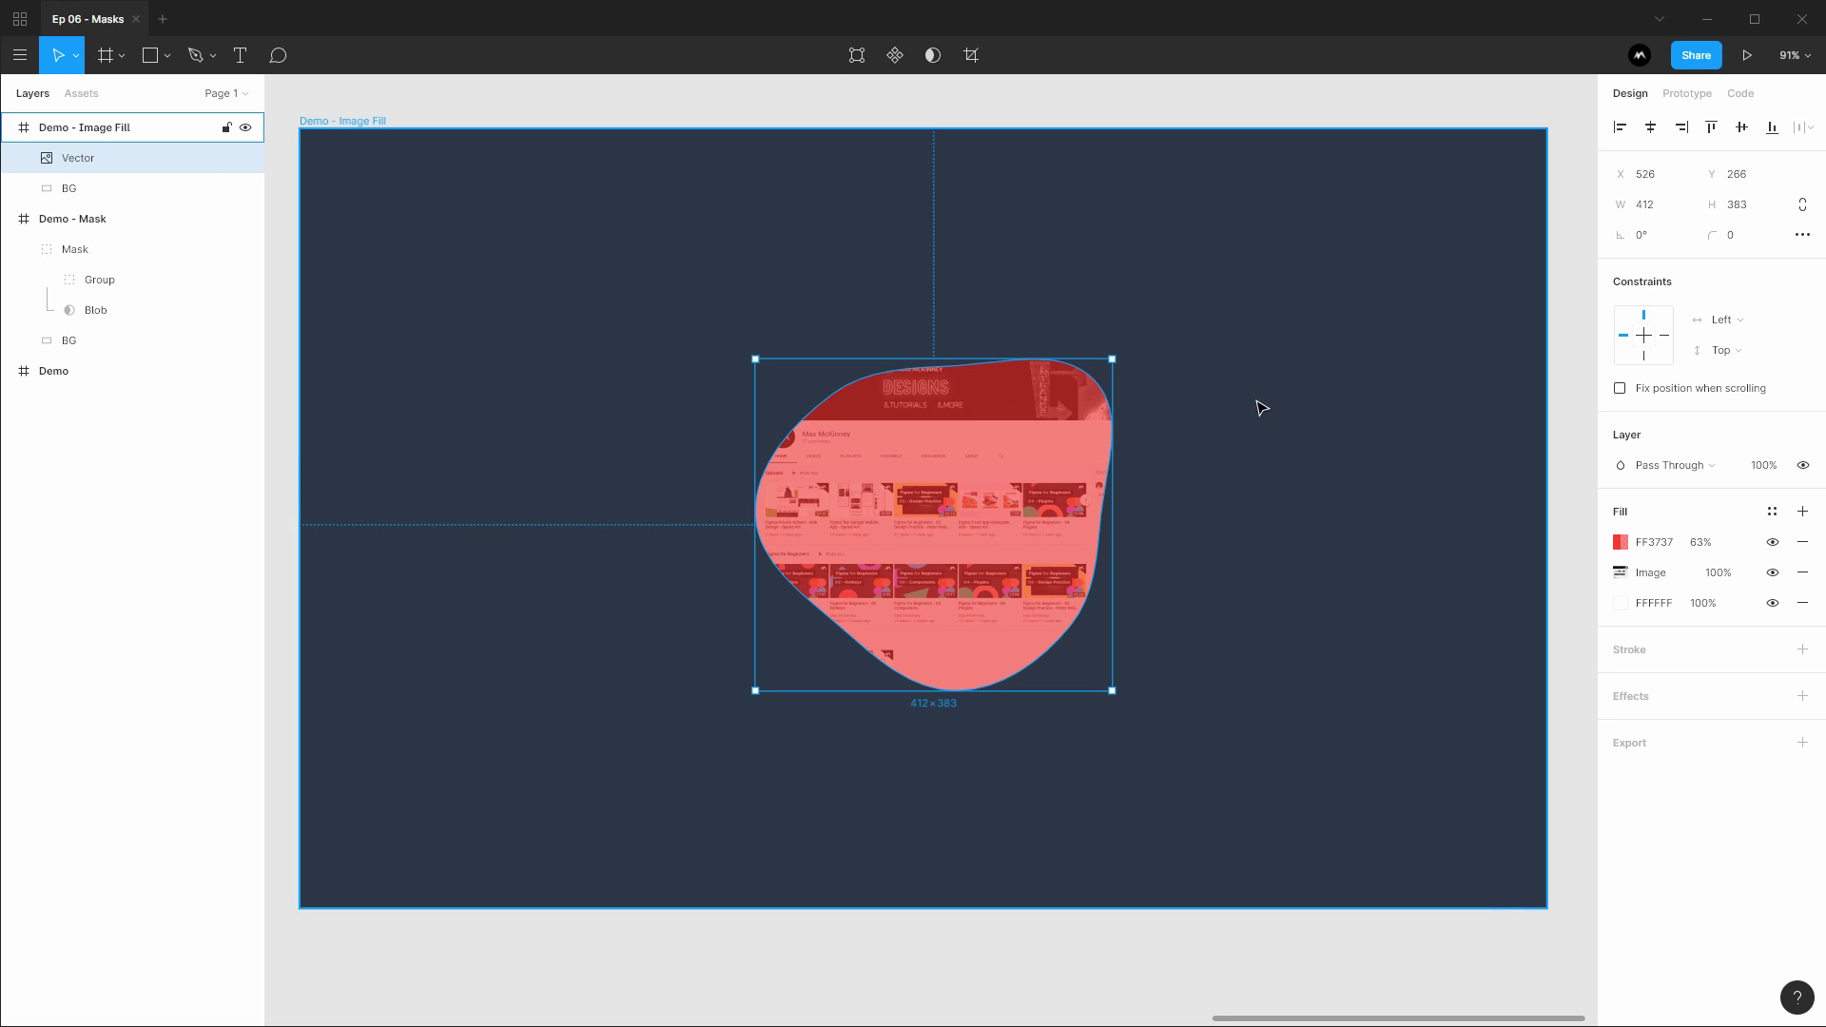
Step: Draw a test grey rectangle beside the blob, move it, then delete it
click(1129, 273)
key(r)
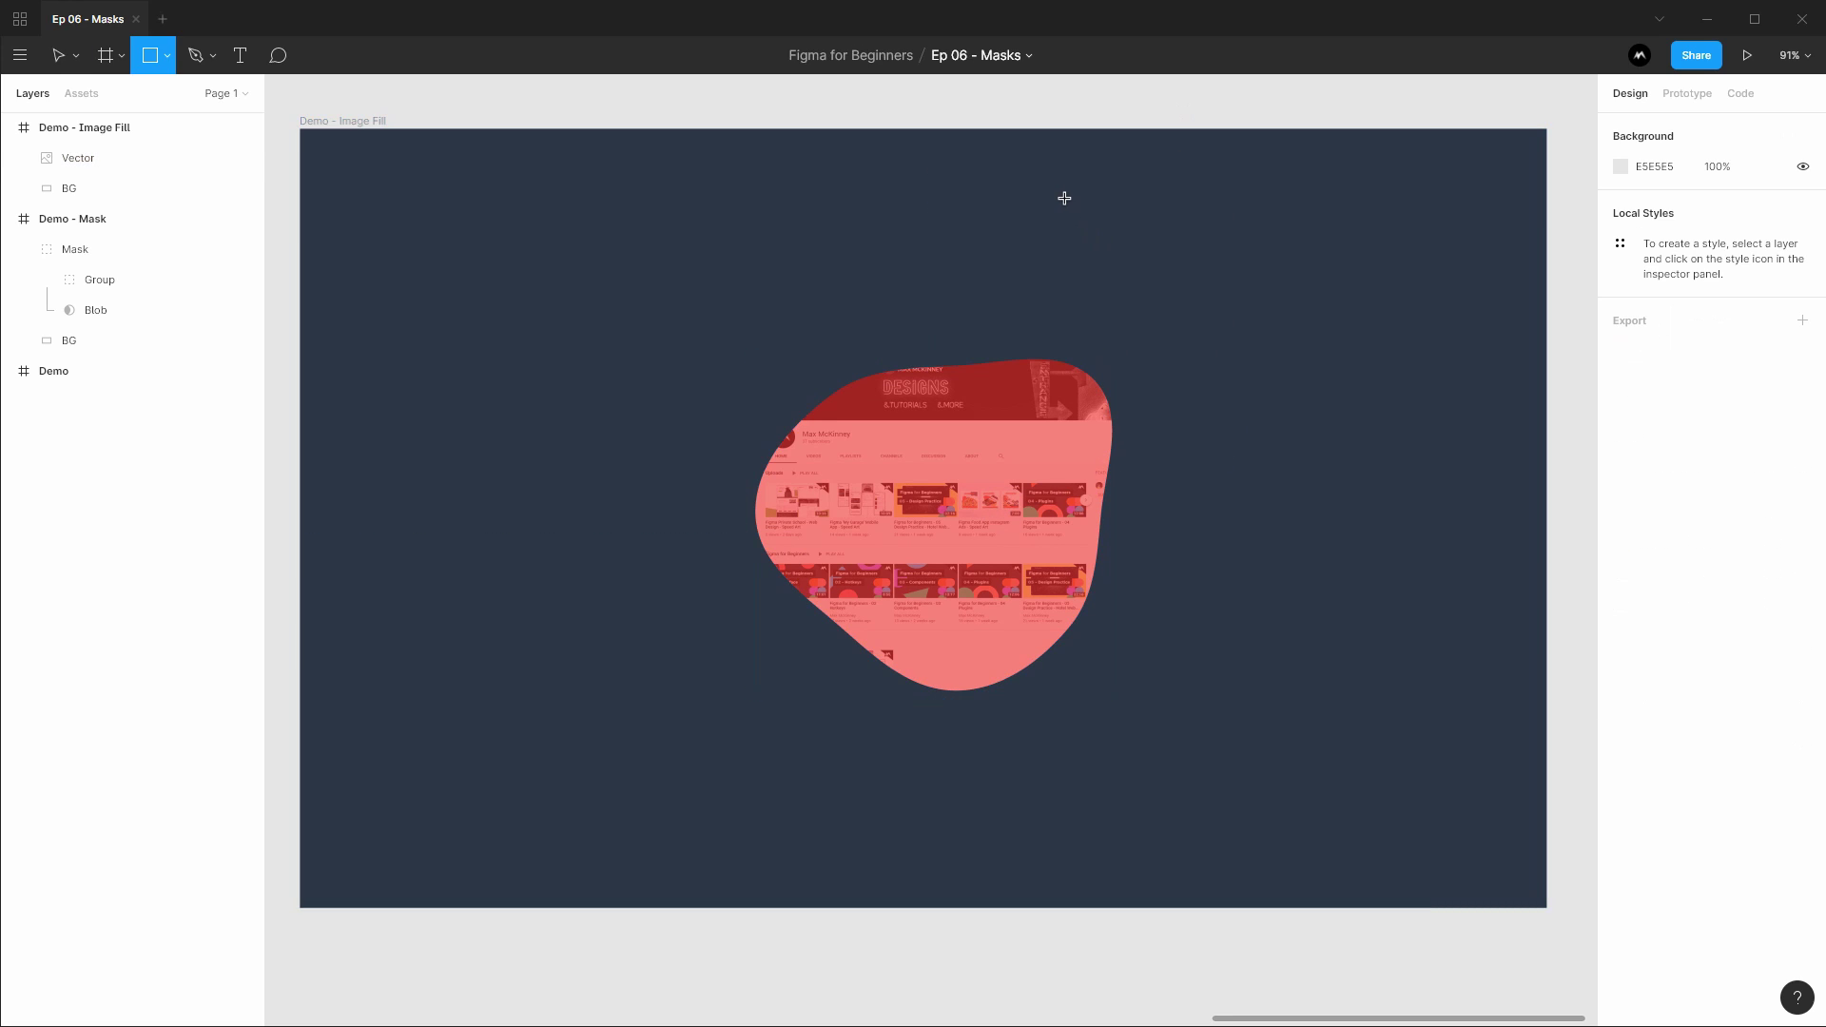
drag(1061, 196, 1370, 514)
mouse_move(1236, 336)
mouse_down()
mouse_move(1329, 377)
mouse_move(1275, 367)
mouse_move(1373, 431)
mouse_move(1274, 466)
mouse_up()
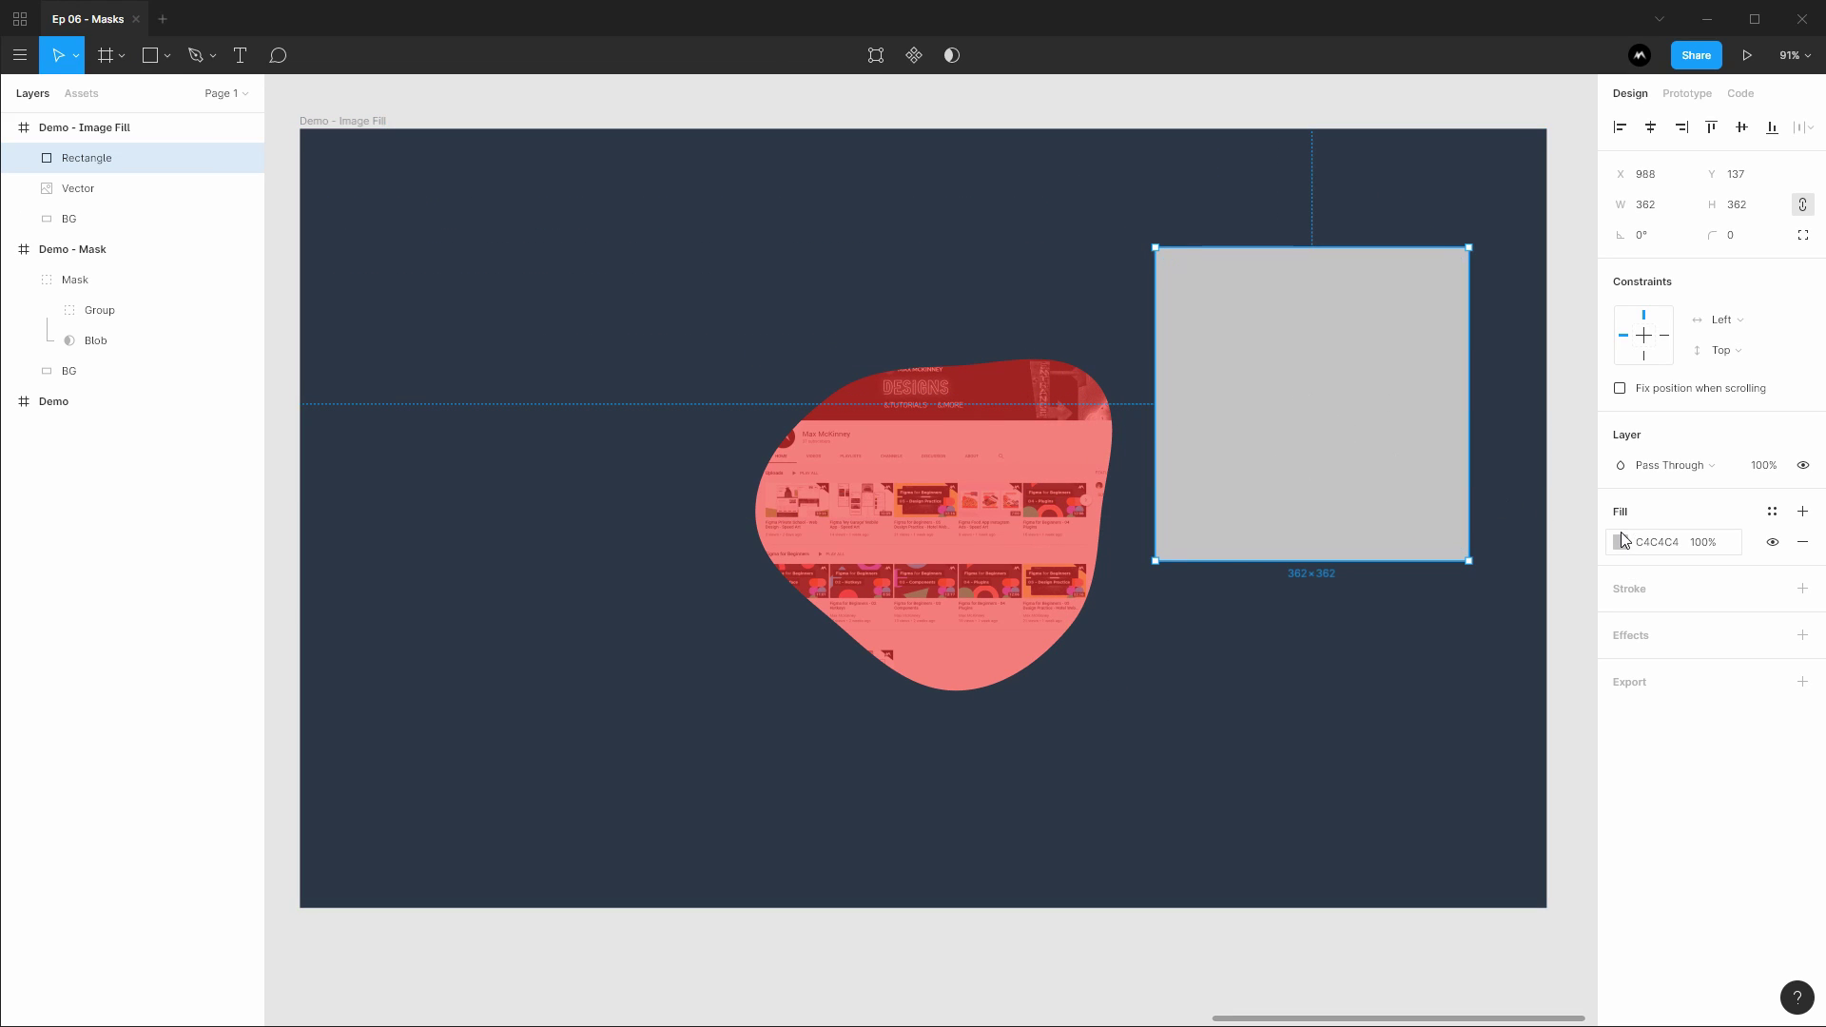
key(Delete)
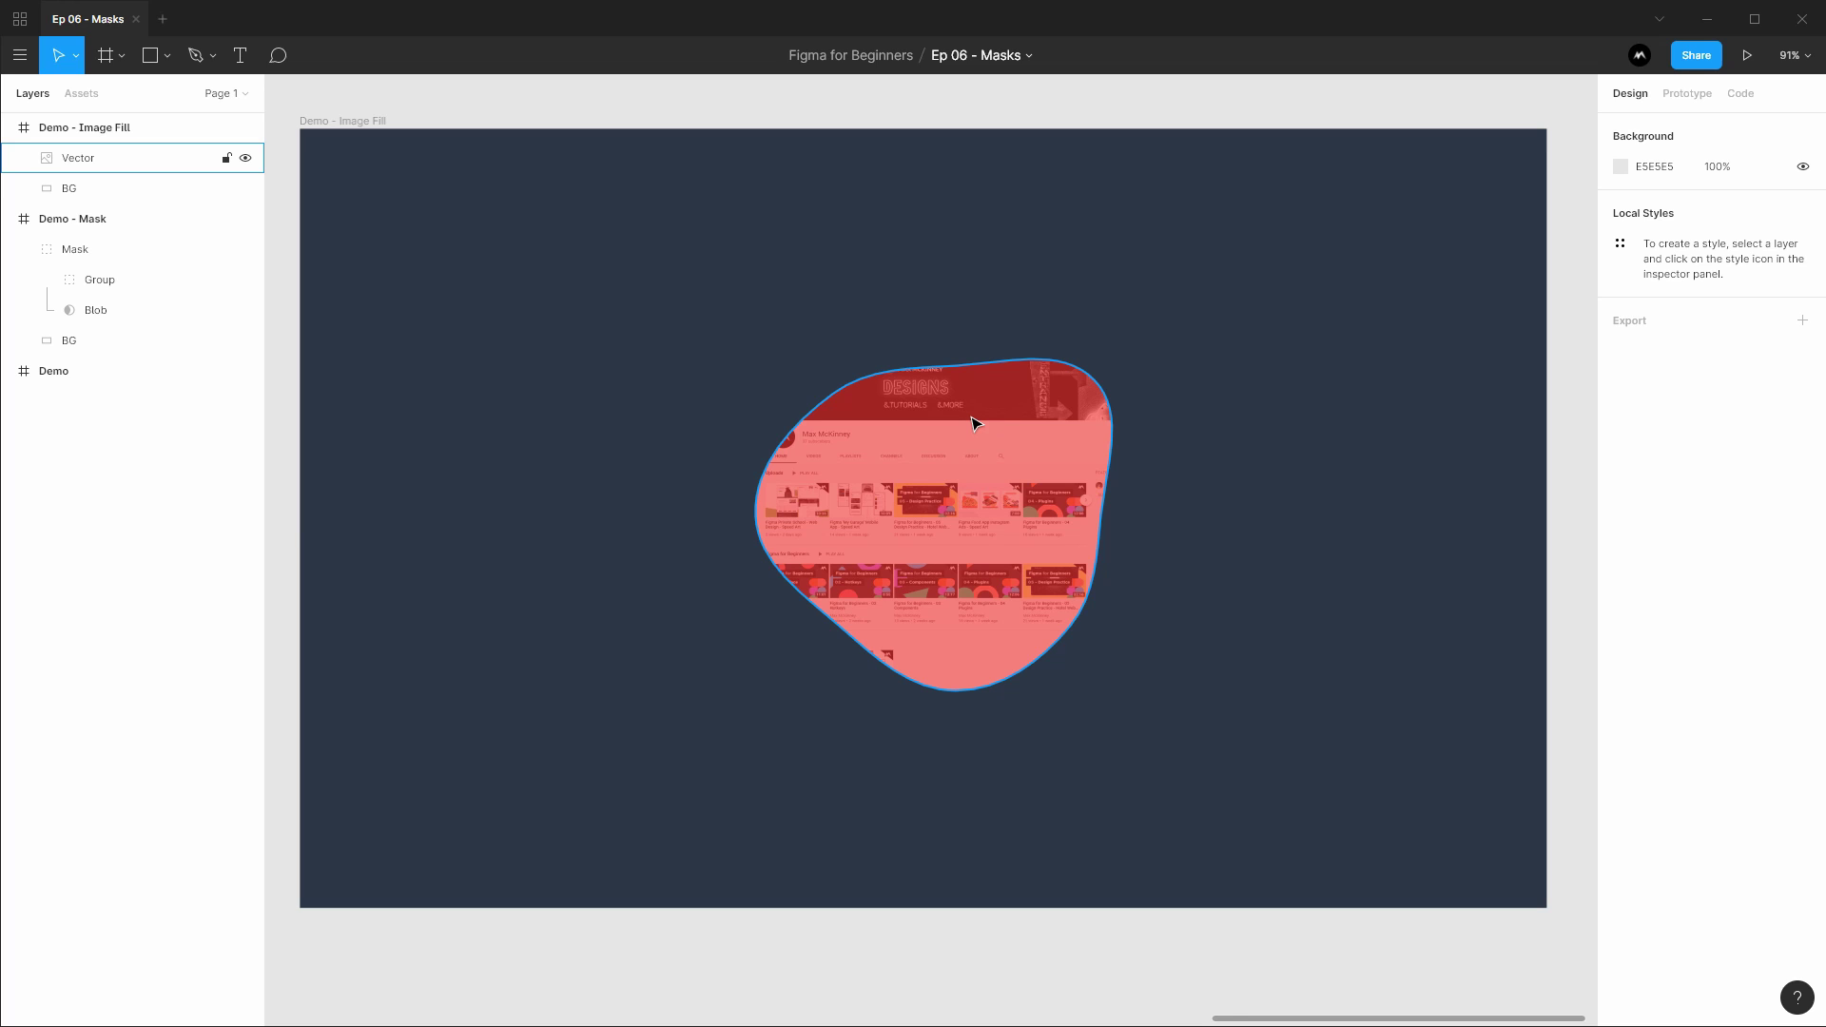
Step: Zoom out to 46% and pan across the canvas until the balloon Demo frame is centred
drag(564, 130, 681, 147)
scroll(998, 172, left, 10)
click(965, 494)
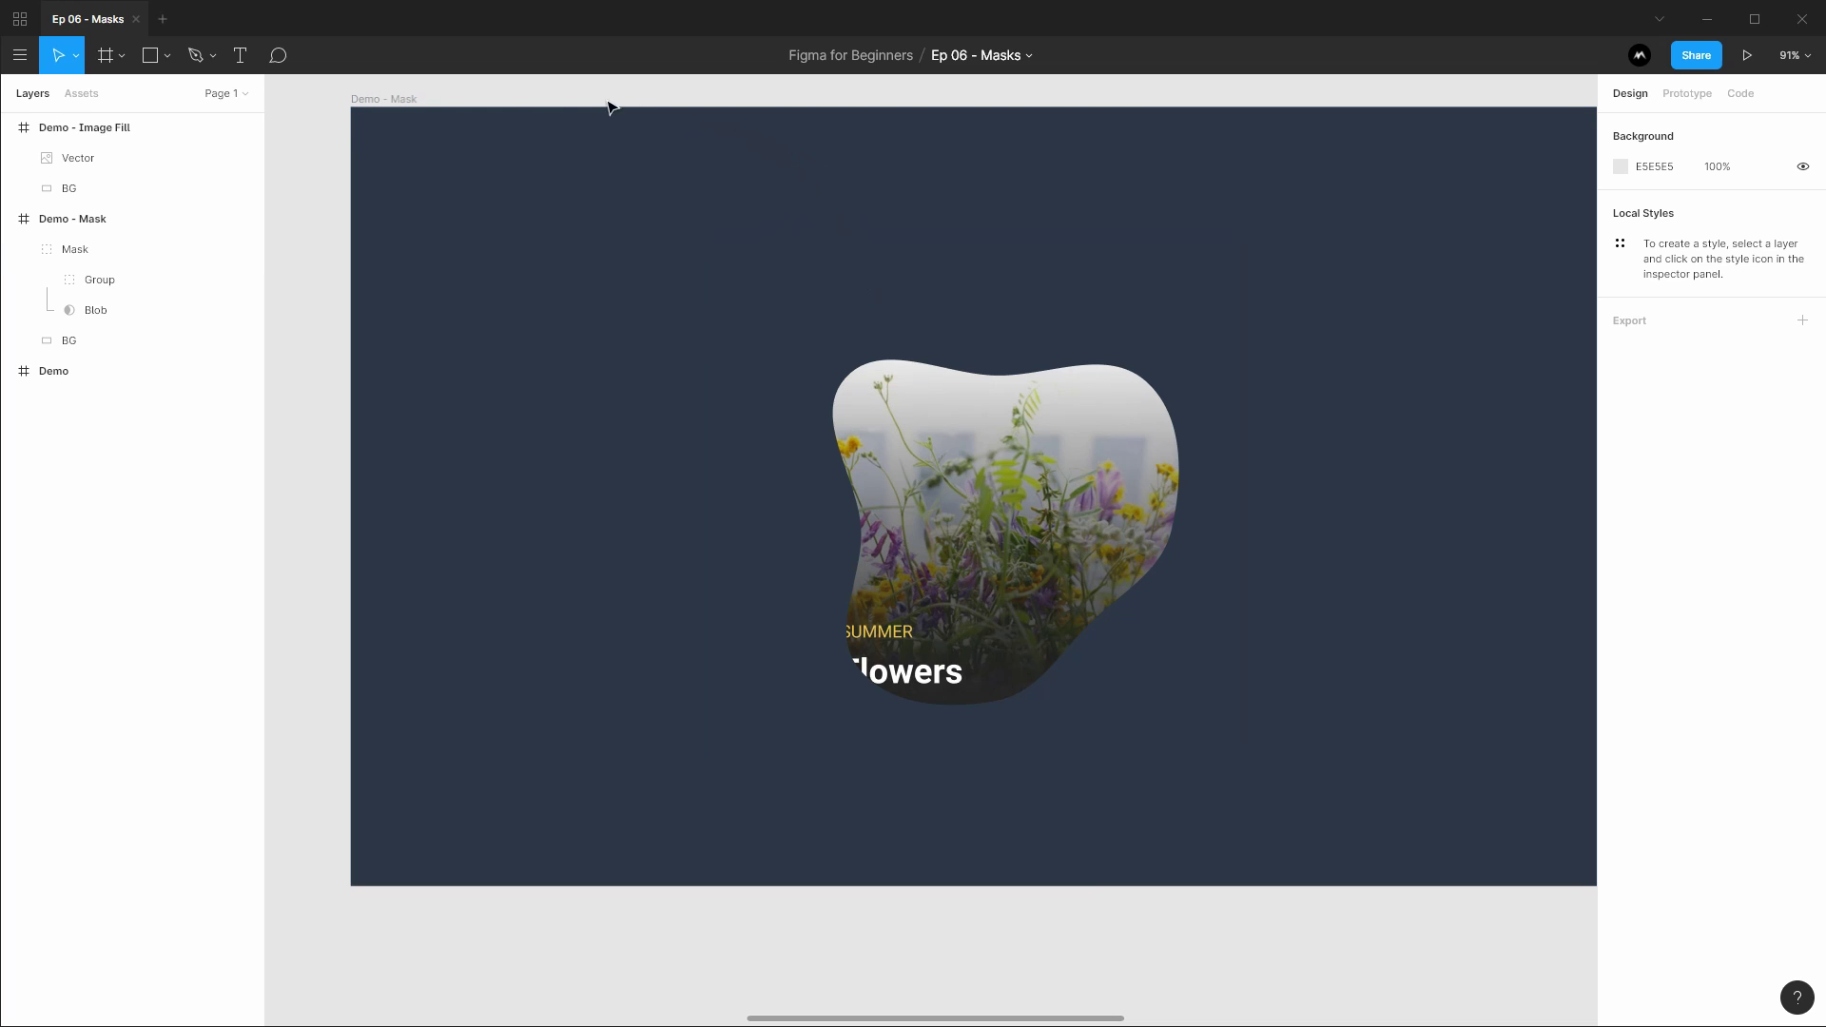
alt+click(557, 97)
scroll(693, 208, up, 3)
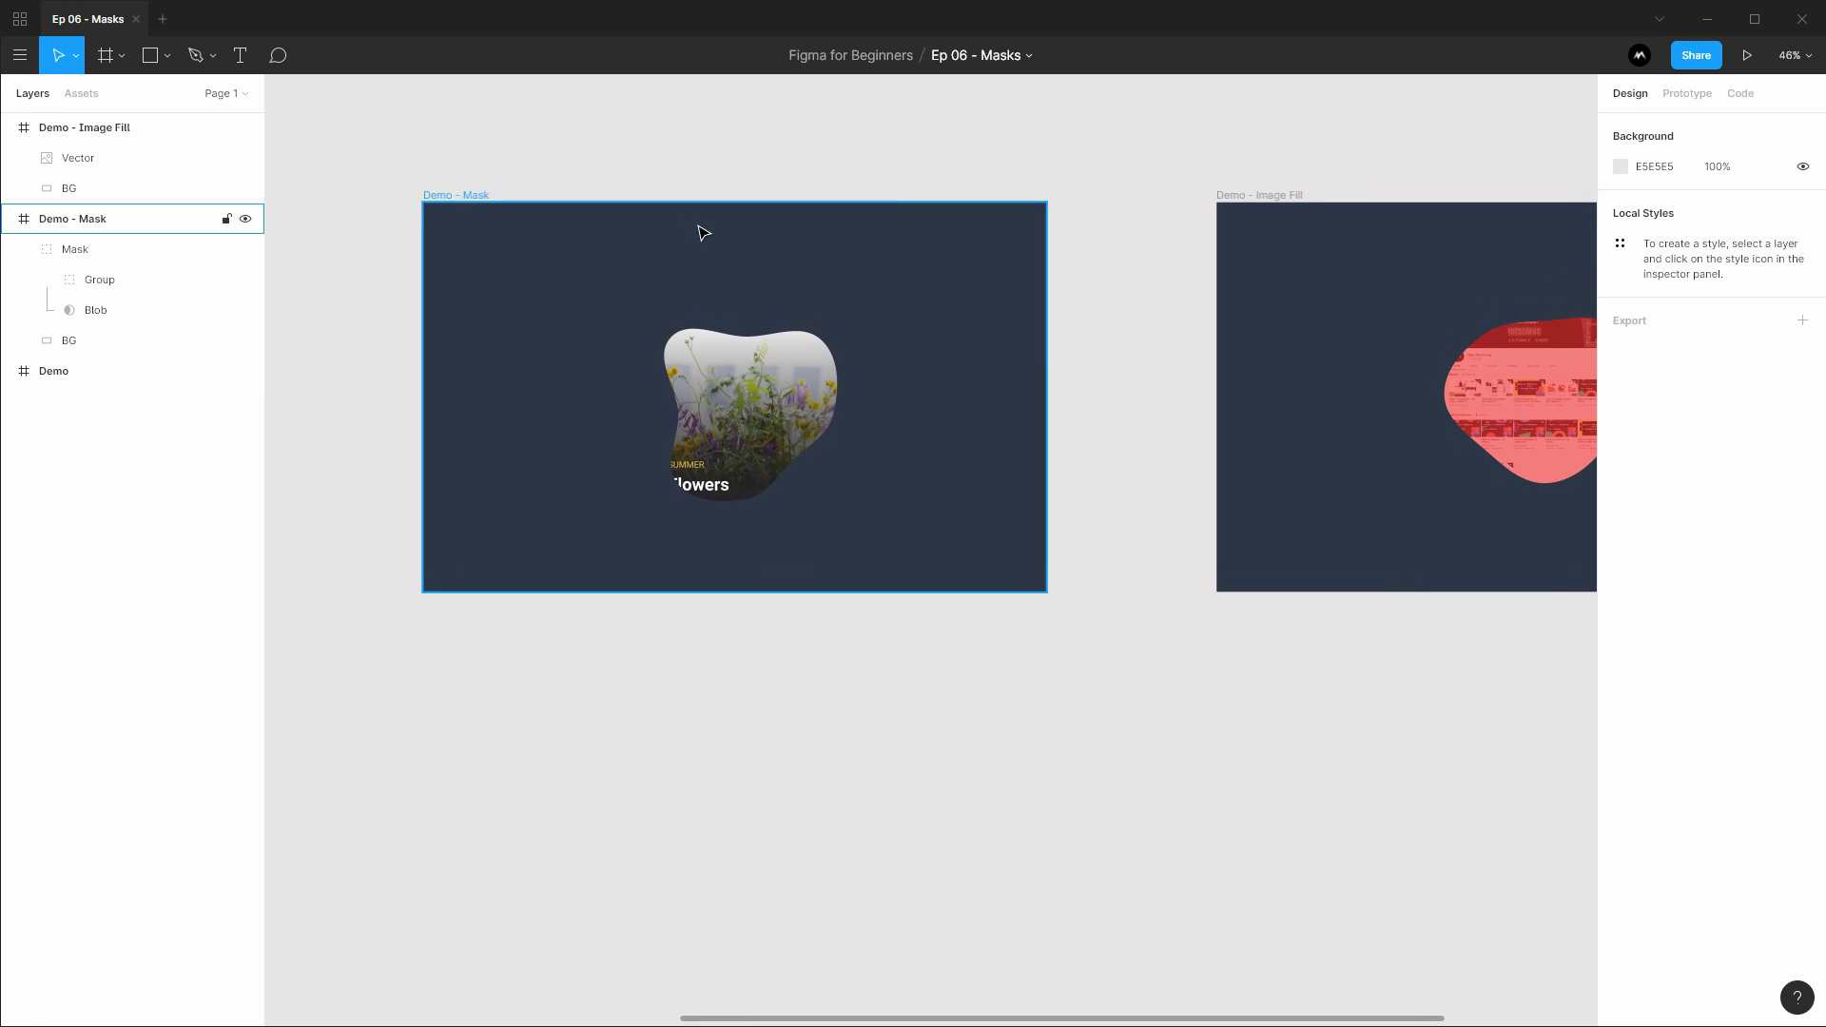
scroll(909, 207, right, 3)
scroll(903, 214, right, 2)
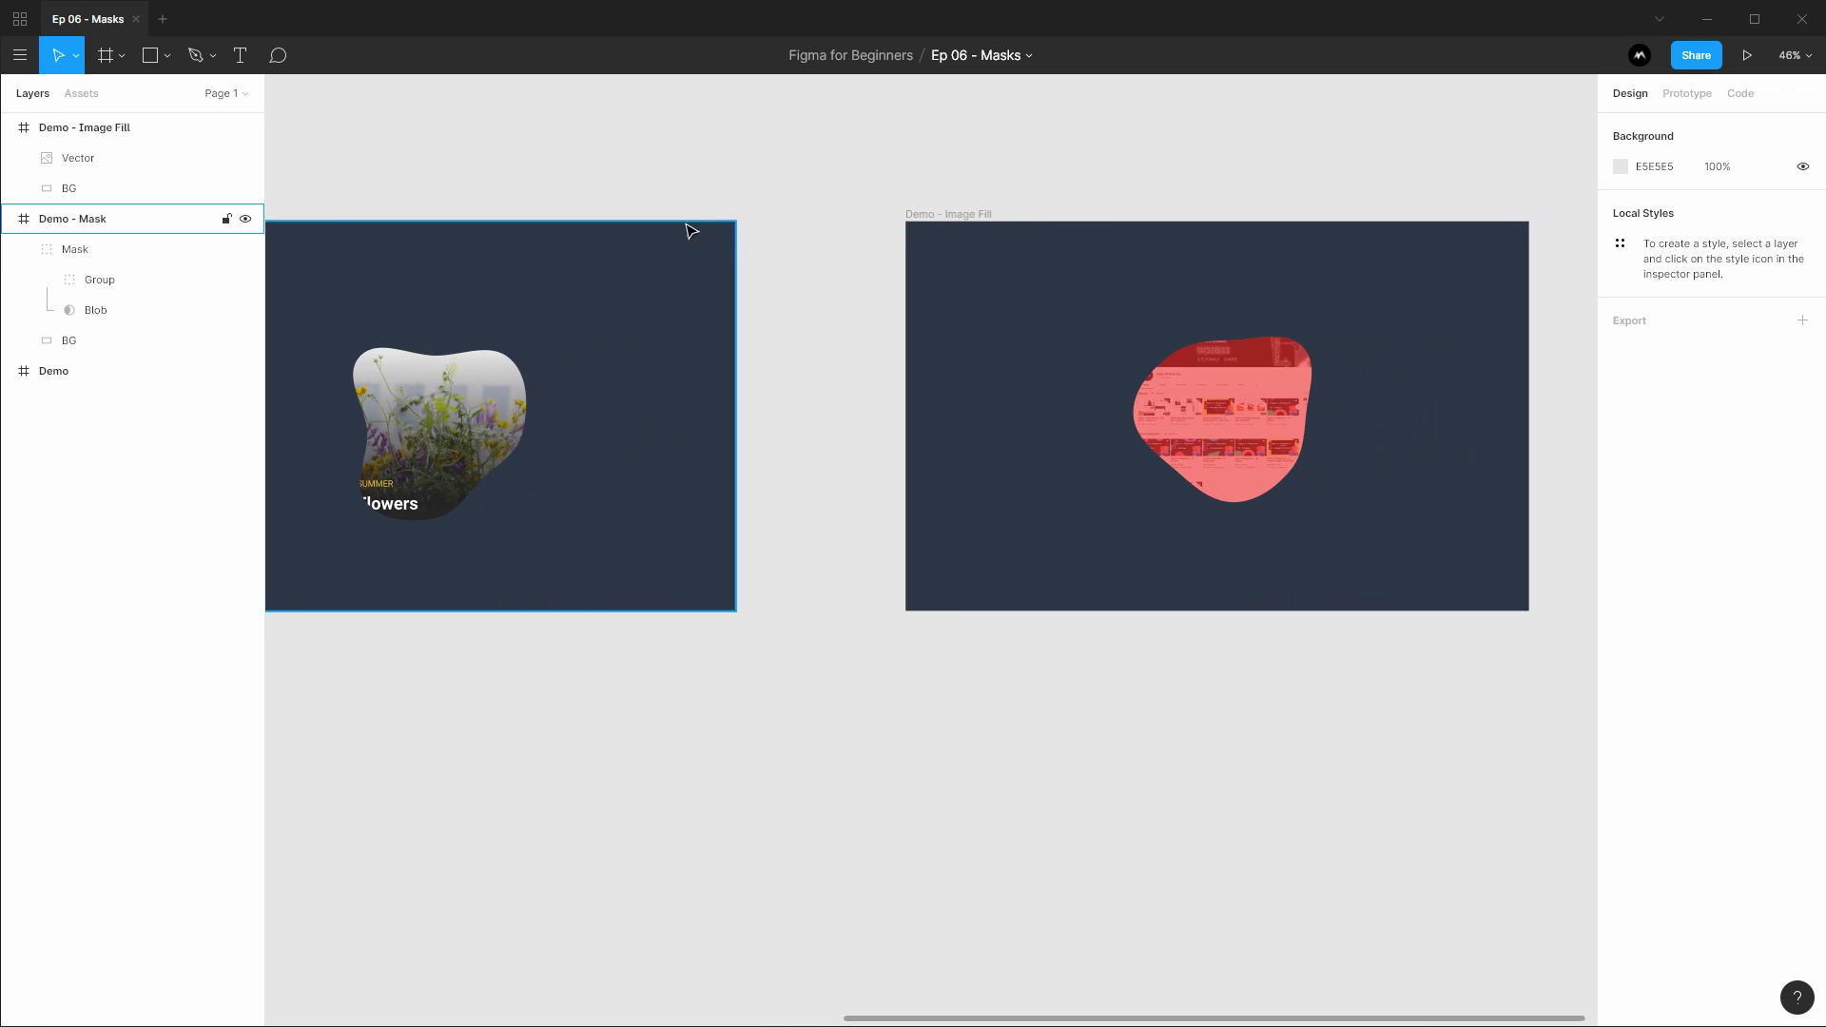
drag(684, 228, 1426, 242)
drag(927, 252, 1422, 310)
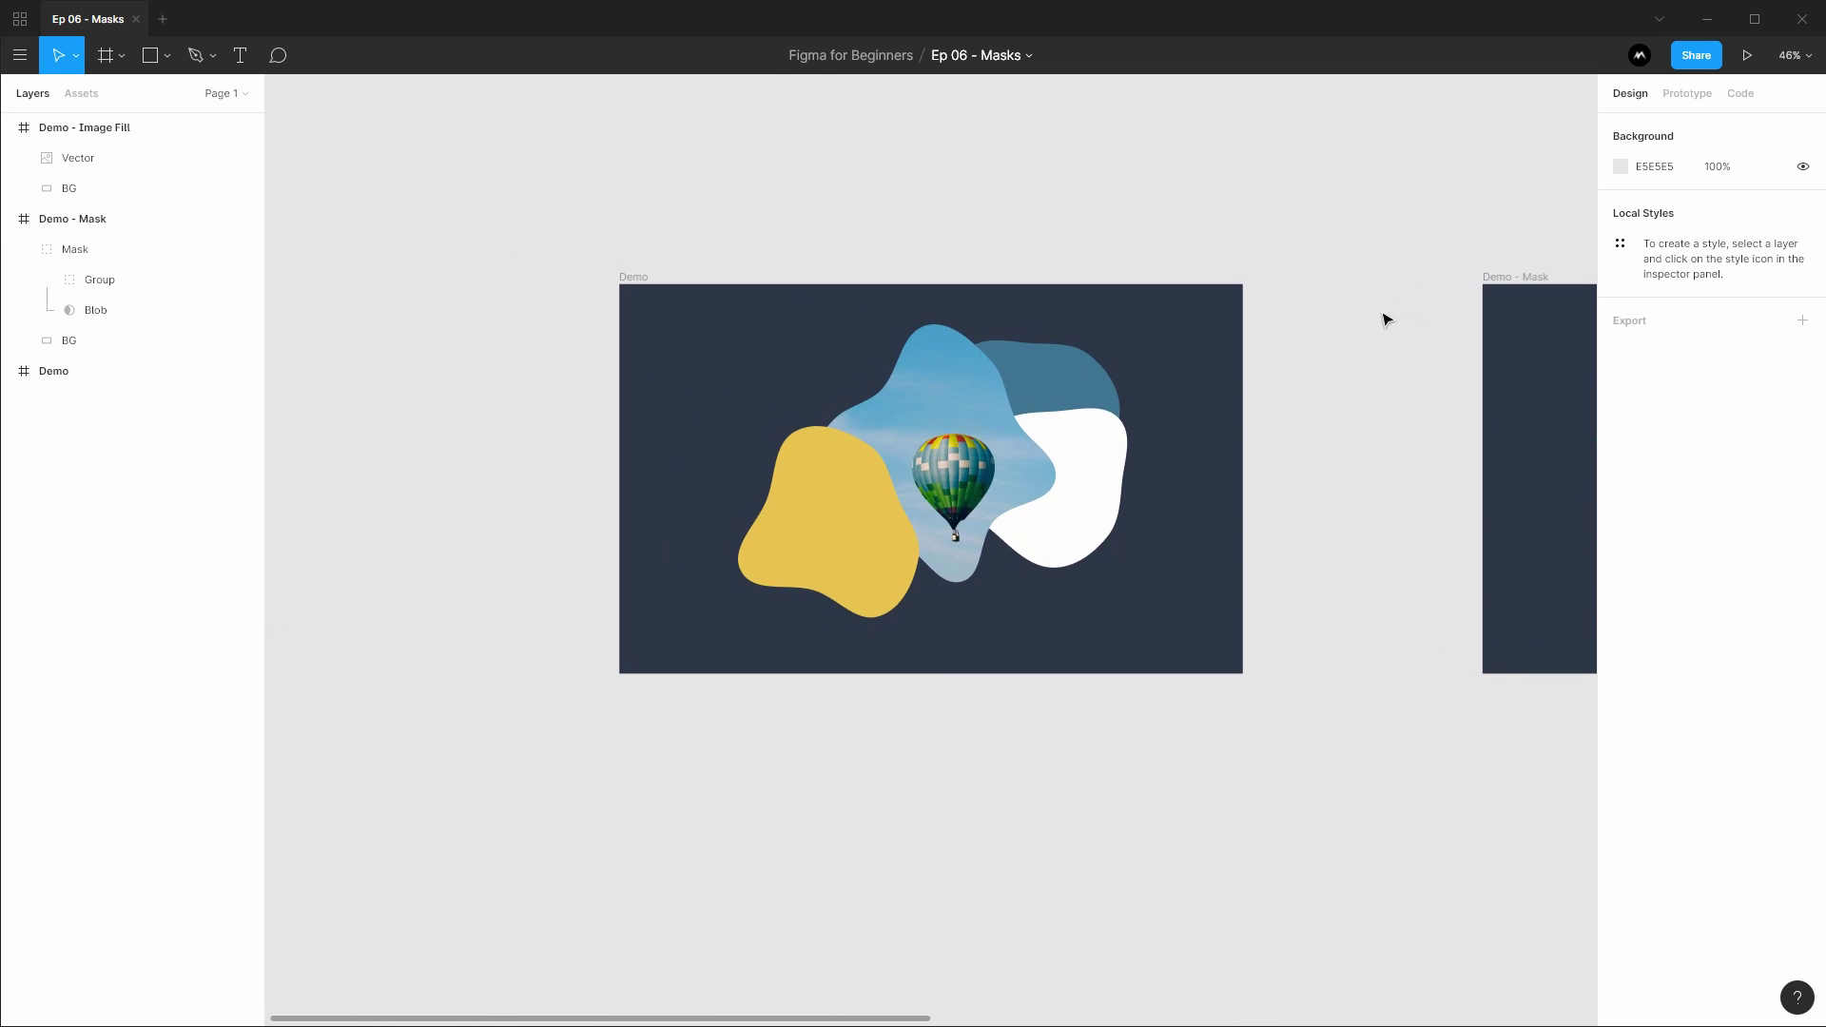